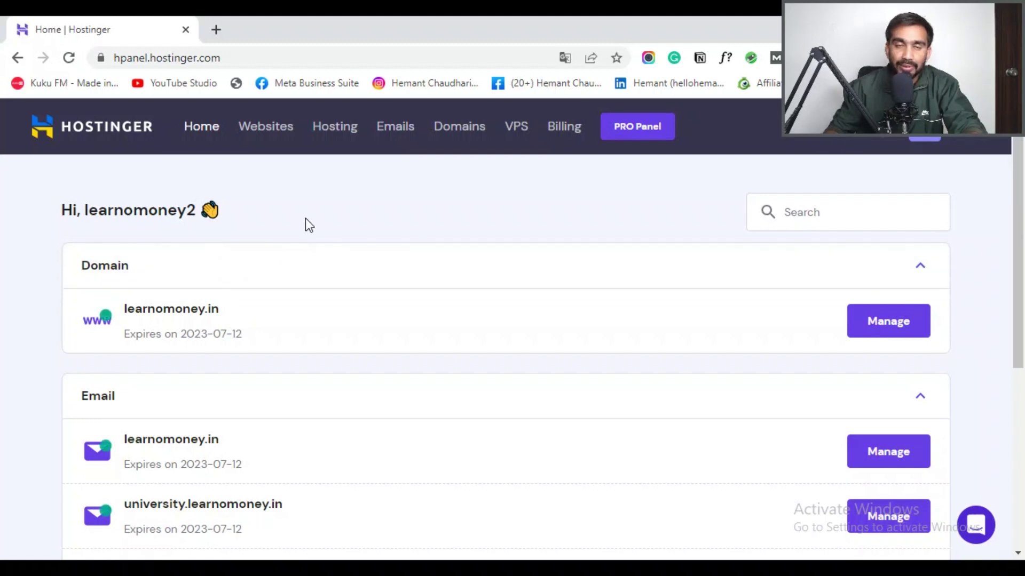
Step: Switch from the home dashboard to the Emails section listing the learnomoney.in email plans
scroll(327, 354, "down", 2)
scroll(328, 354, "up", 1)
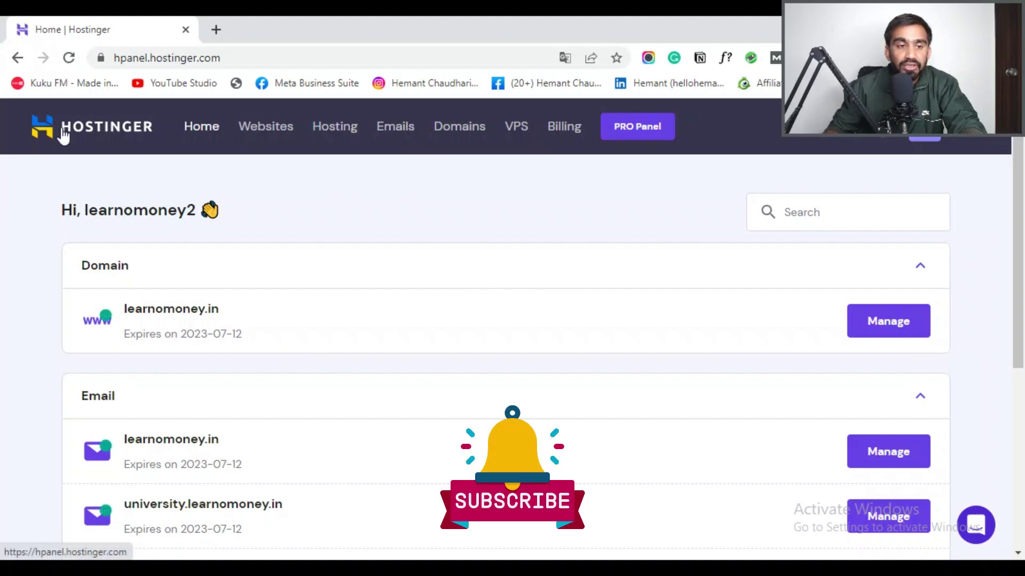
scroll(134, 459, "down", 3)
scroll(171, 480, "up", 3)
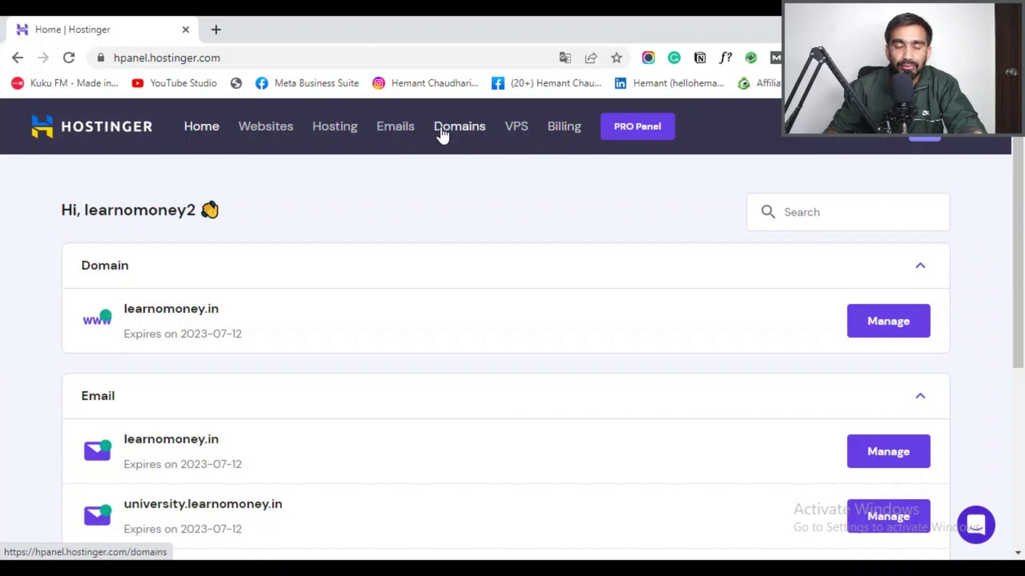
left_click(395, 133)
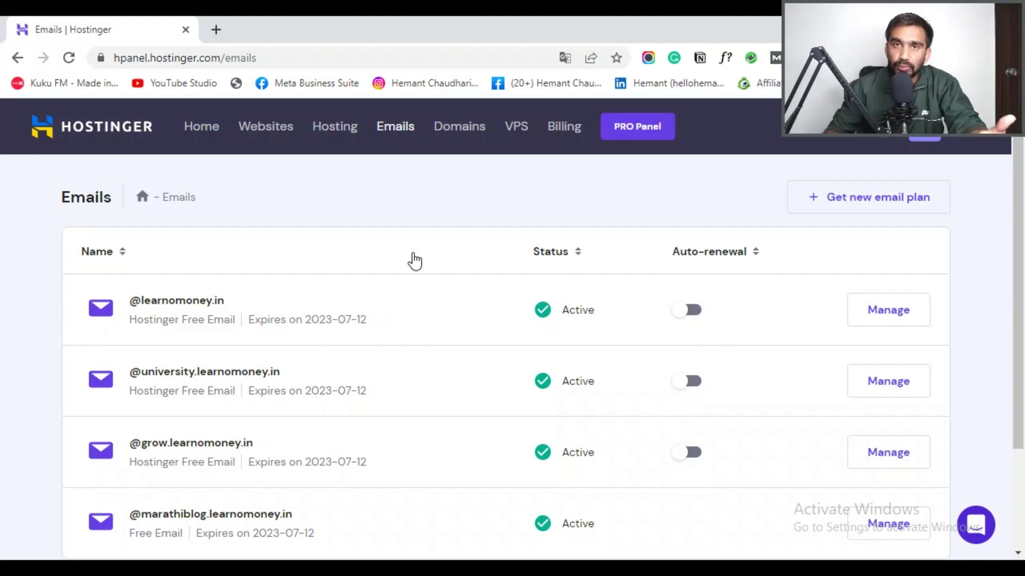
Step: Scroll through the four active learnomoney.in email plans, each expiring 2023-07-12 with auto-renewal off
scroll(308, 342, "down", 3)
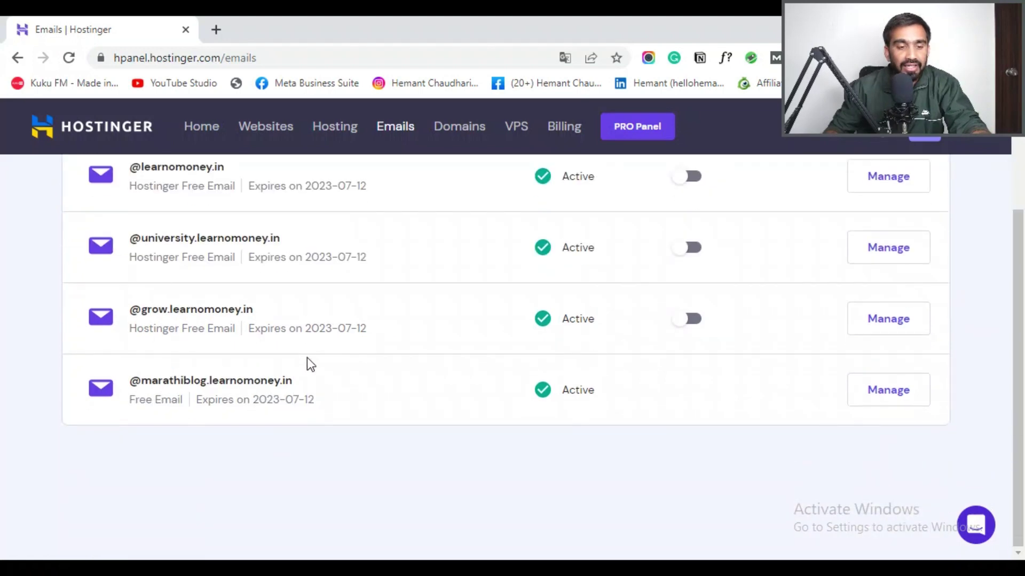
scroll(244, 384, "up", 3)
scroll(251, 427, "down", 3)
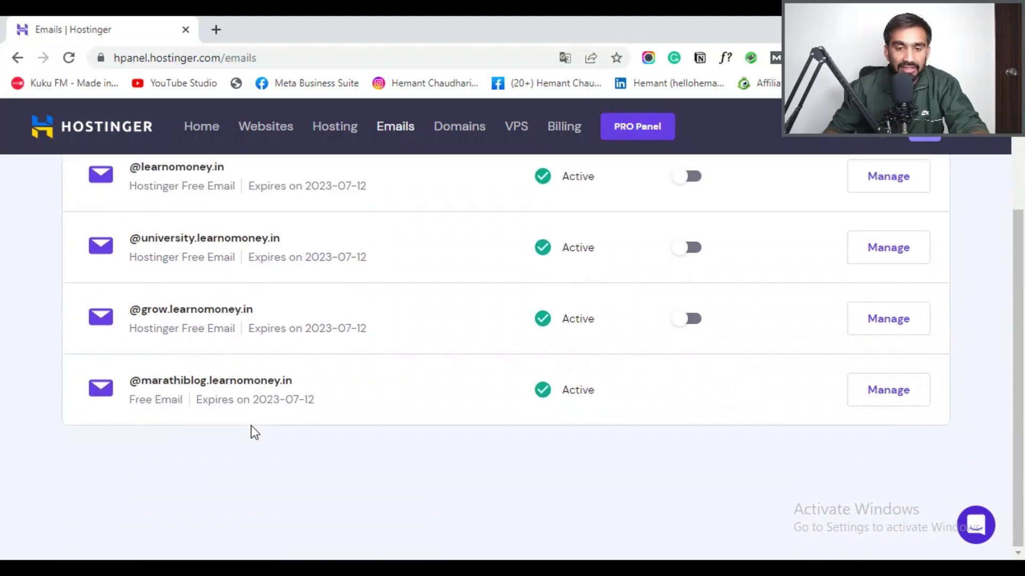
scroll(234, 416, "up", 3)
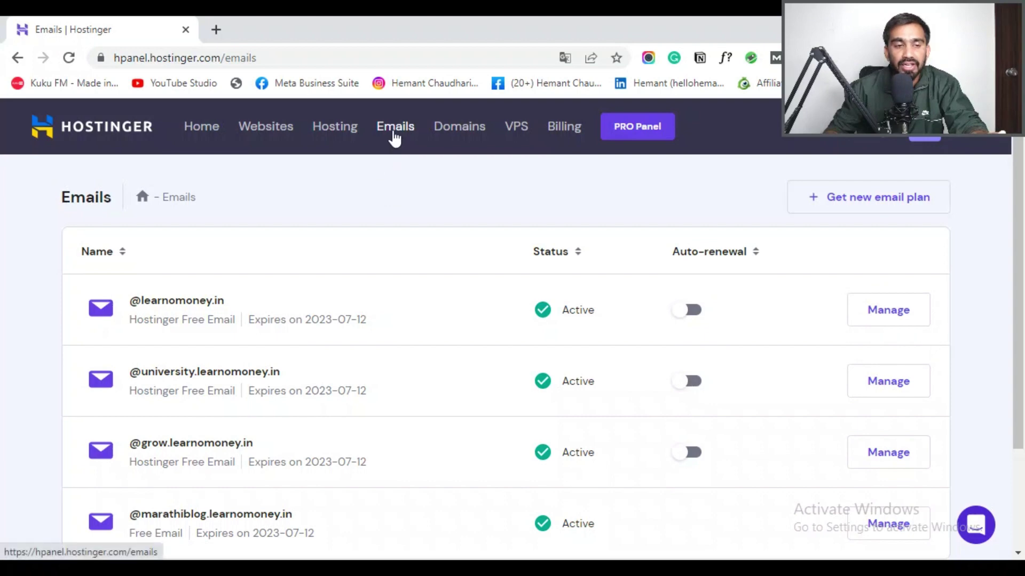
scroll(206, 437, "down", 2)
scroll(213, 427, "up", 2)
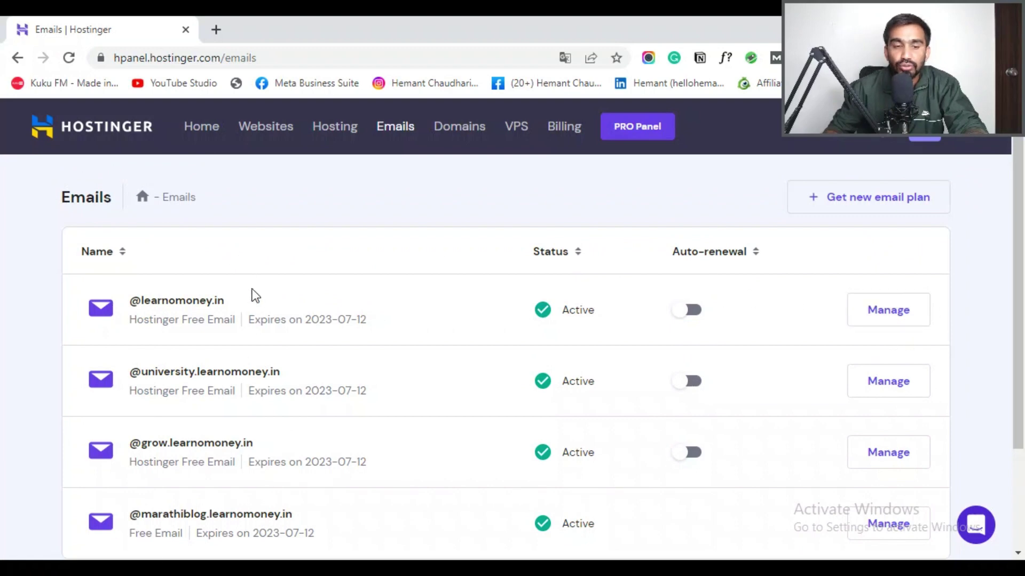
Step: Open the learnomoney.in plan's Email Accounts page and review its three existing accounts (3 / 100 used)
left_click(897, 315)
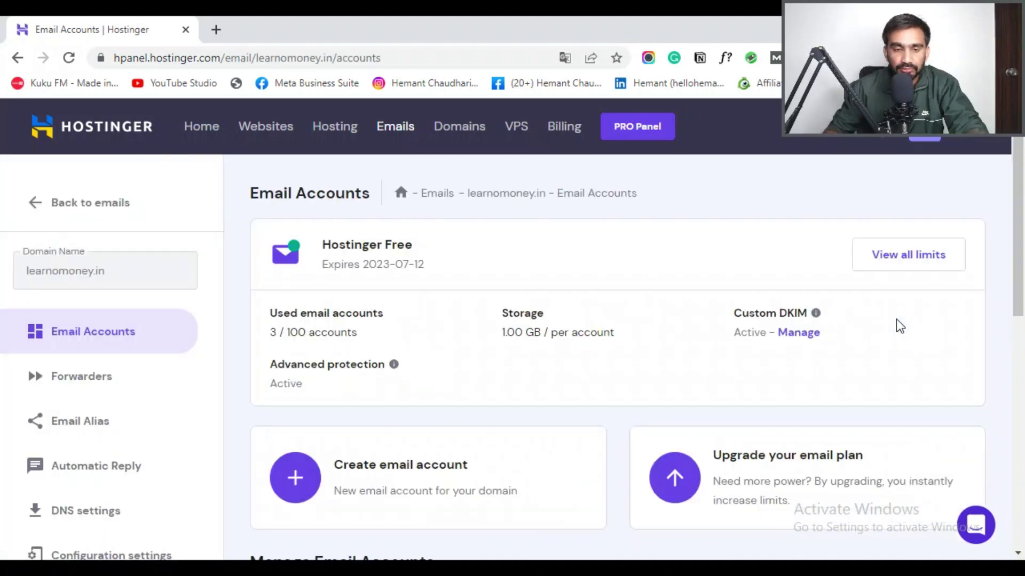
scroll(744, 356, "down", 4)
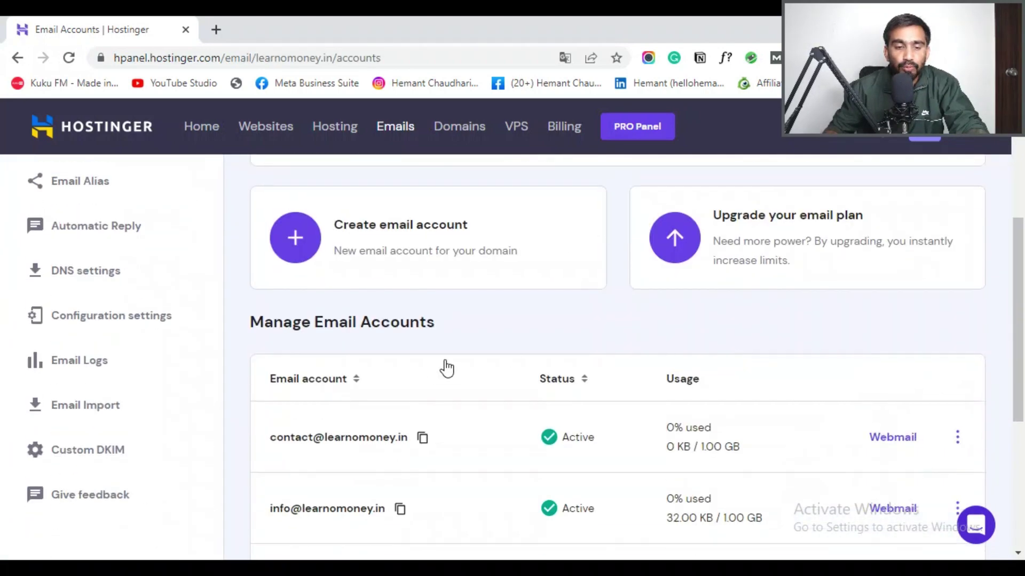
scroll(454, 383, "up", 4)
scroll(456, 382, "down", 6)
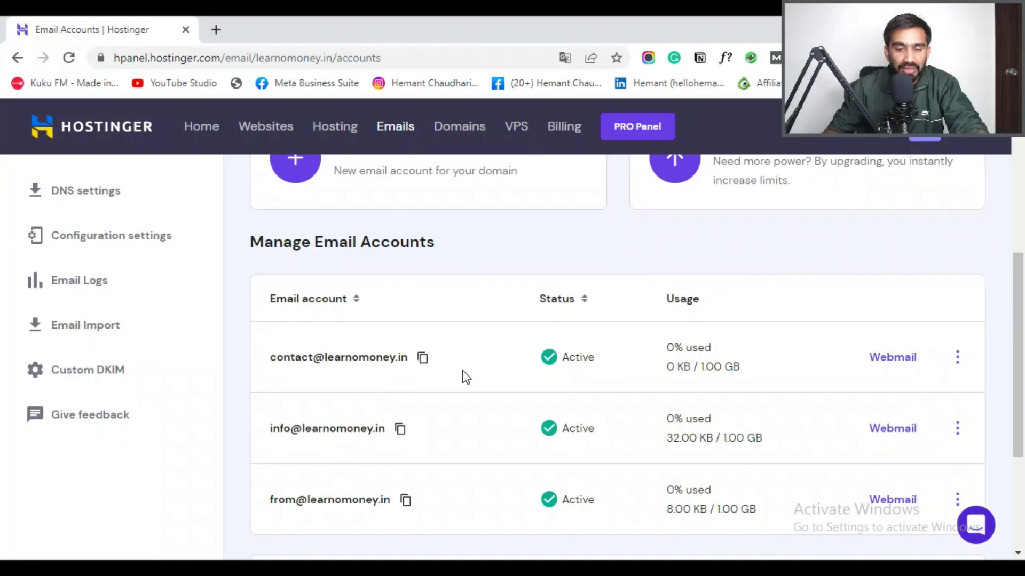
scroll(287, 367, "down", 3)
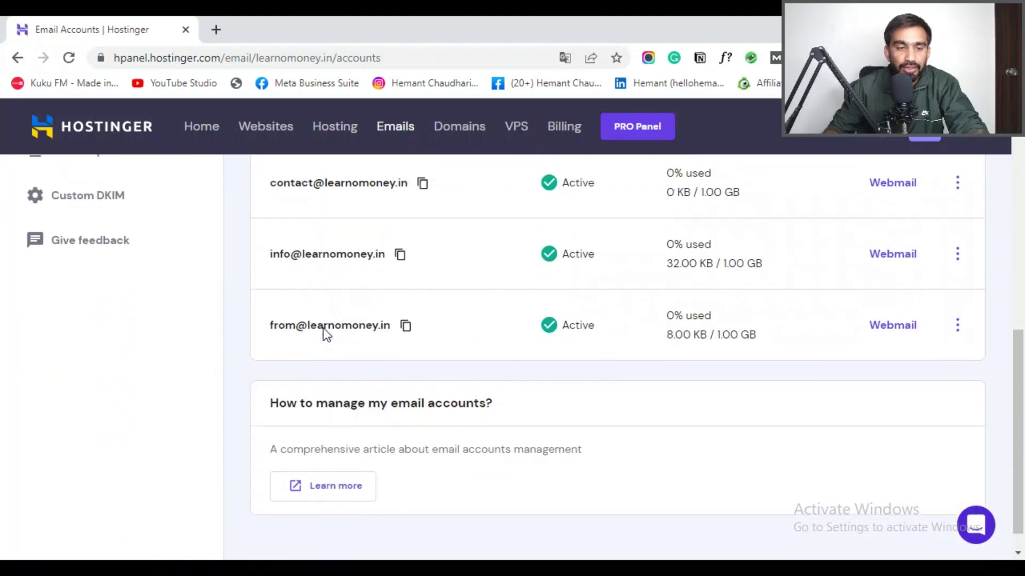
scroll(322, 328, "up", 2)
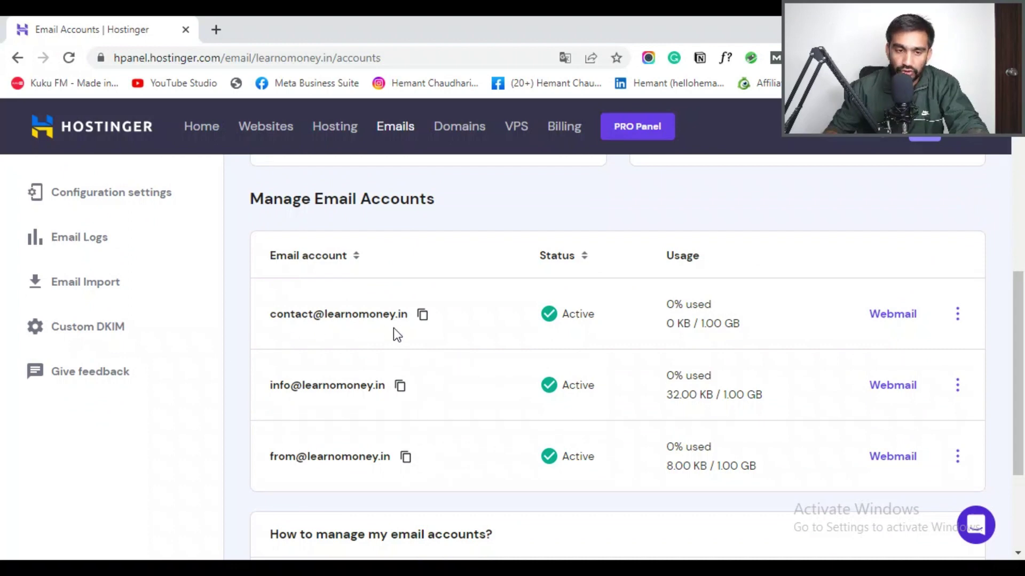
scroll(393, 329, "up", 3)
scroll(376, 341, "up", 4)
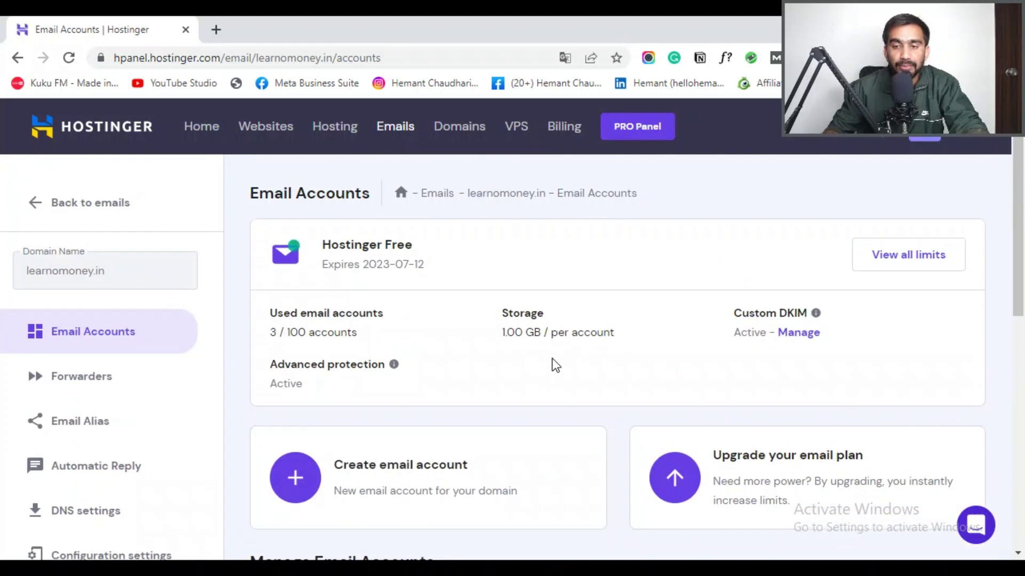
scroll(551, 362, "down", 2)
scroll(467, 336, "up", 2)
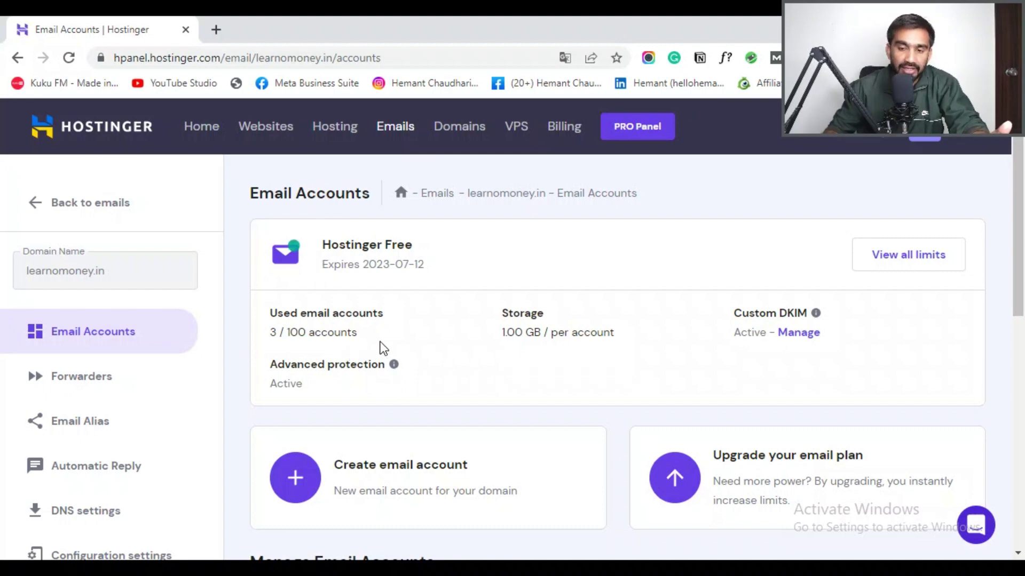
scroll(380, 347, "down", 3)
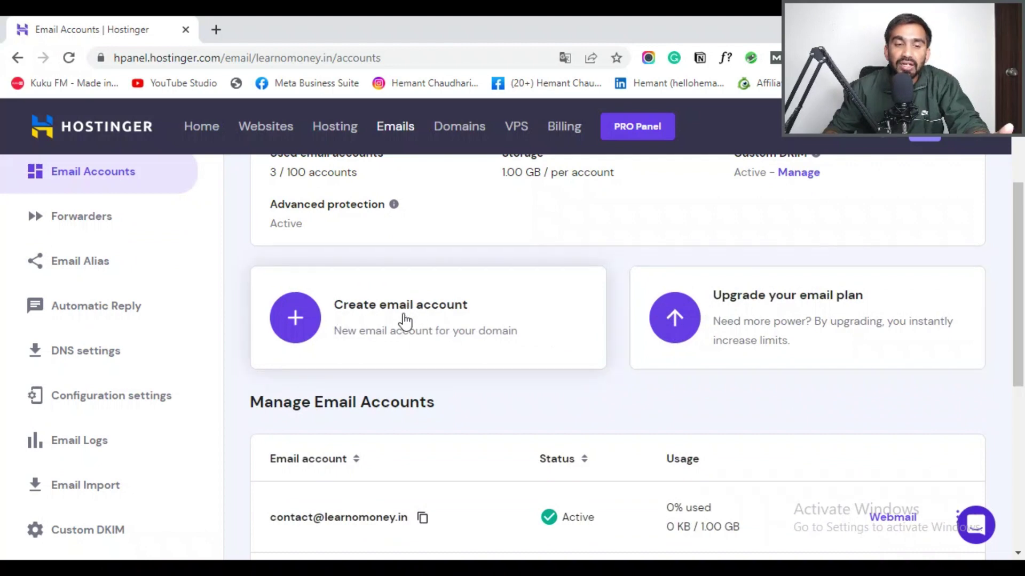
Step: Start a new email account named 'home' and enter a valid account password
left_click(433, 316)
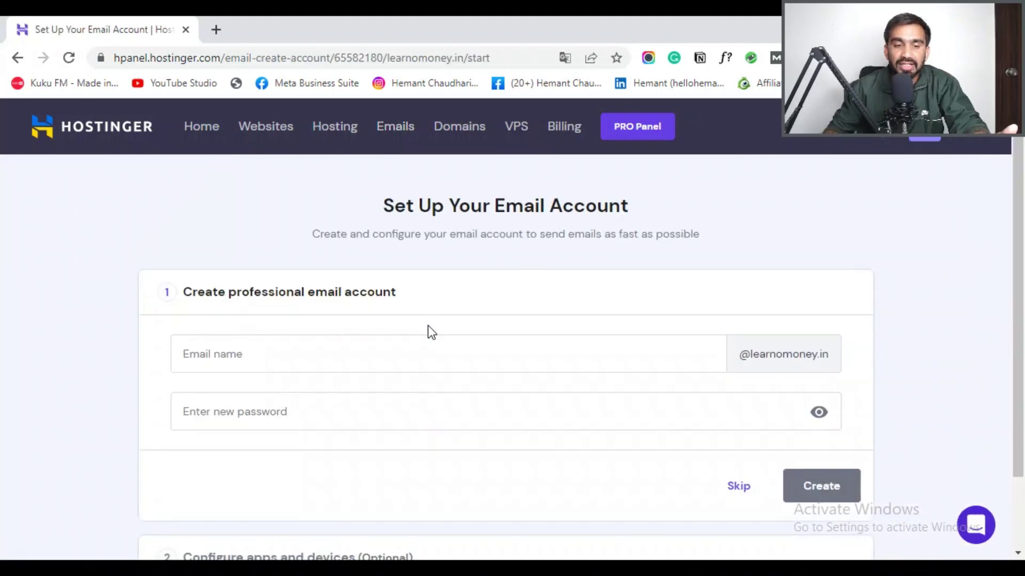
left_click(375, 350)
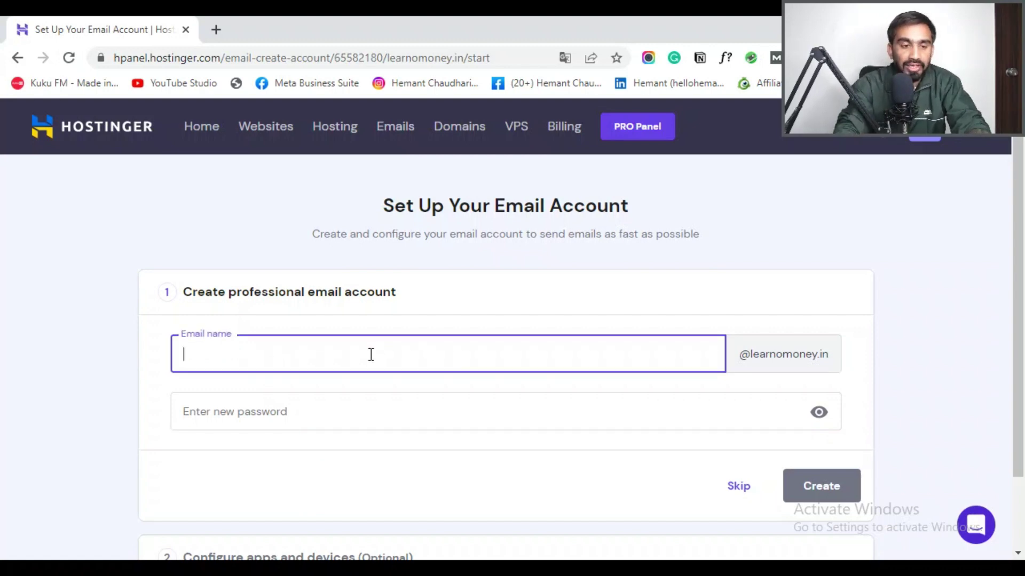
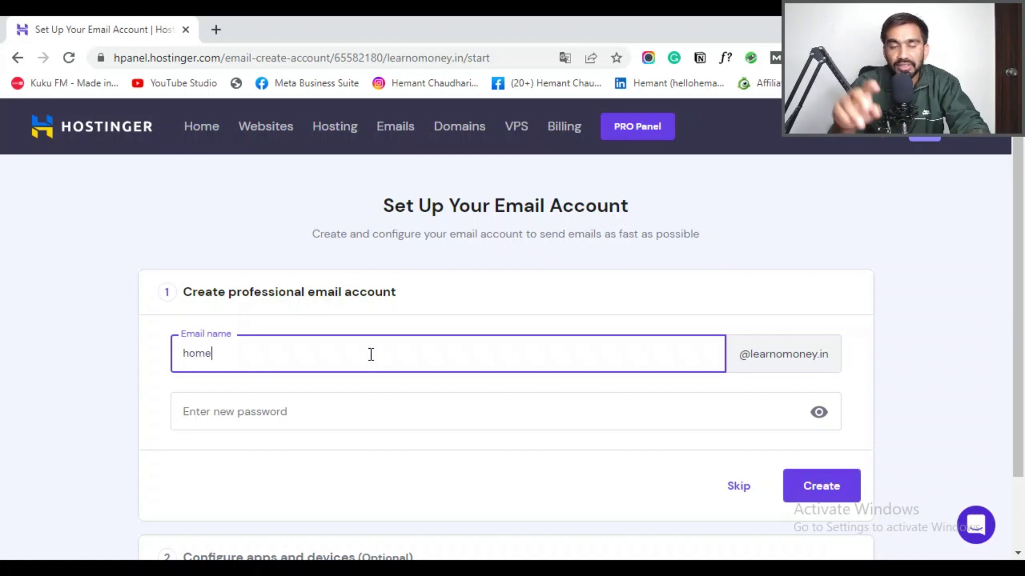
left_click(347, 419)
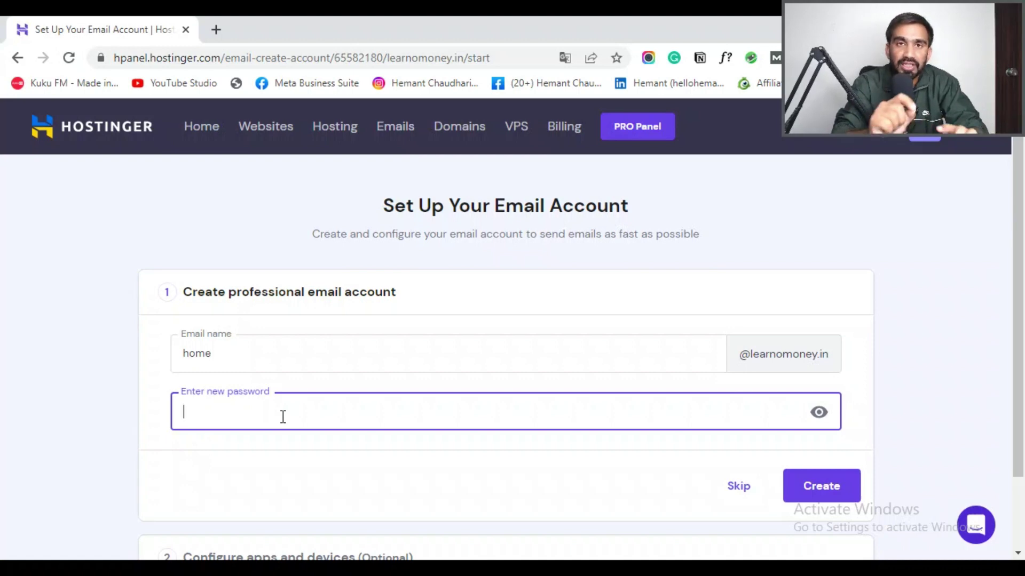
type("L")
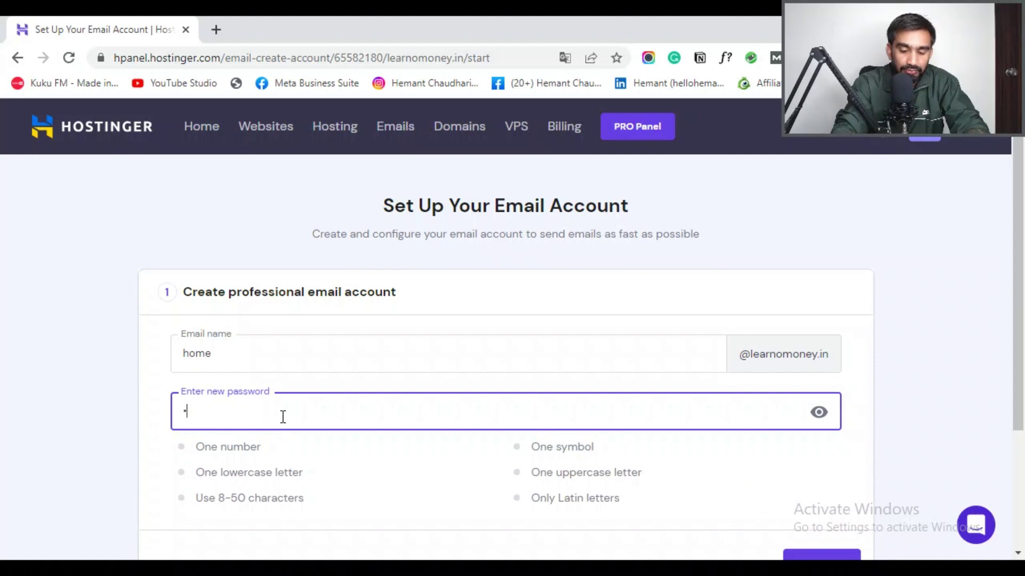
key("BackSpace")
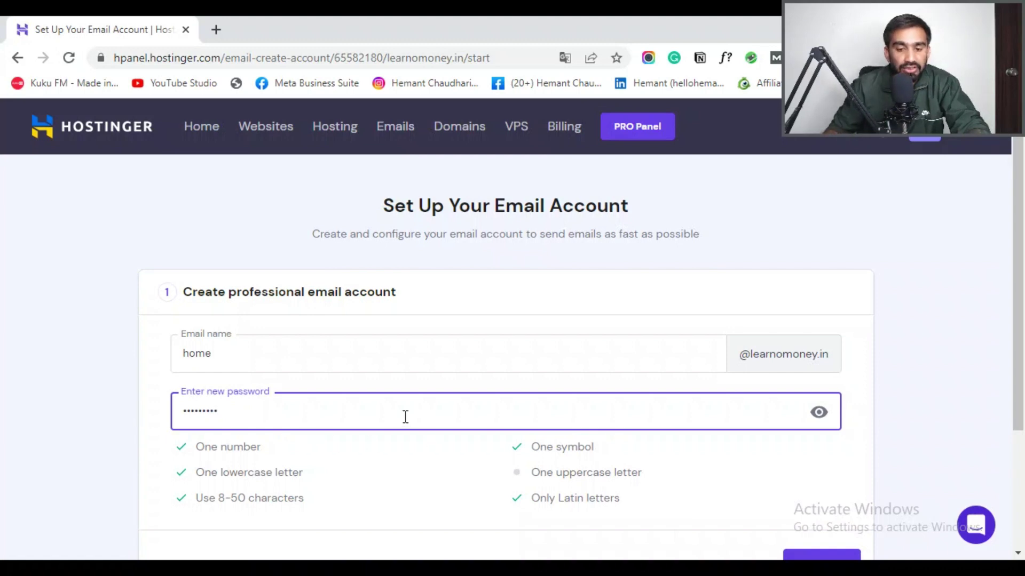
left_click_drag(232, 410, 167, 418)
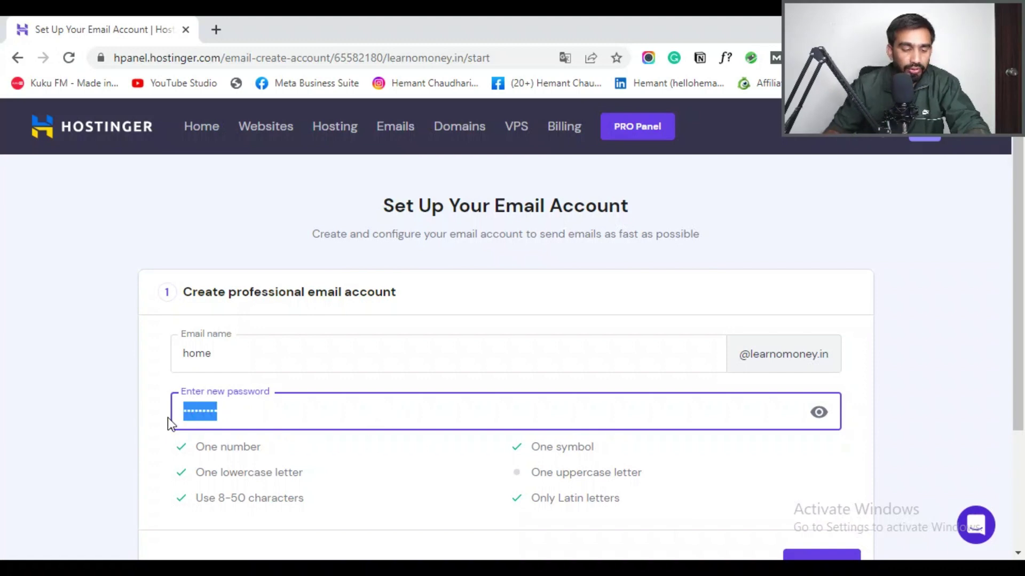
key("BackSpace")
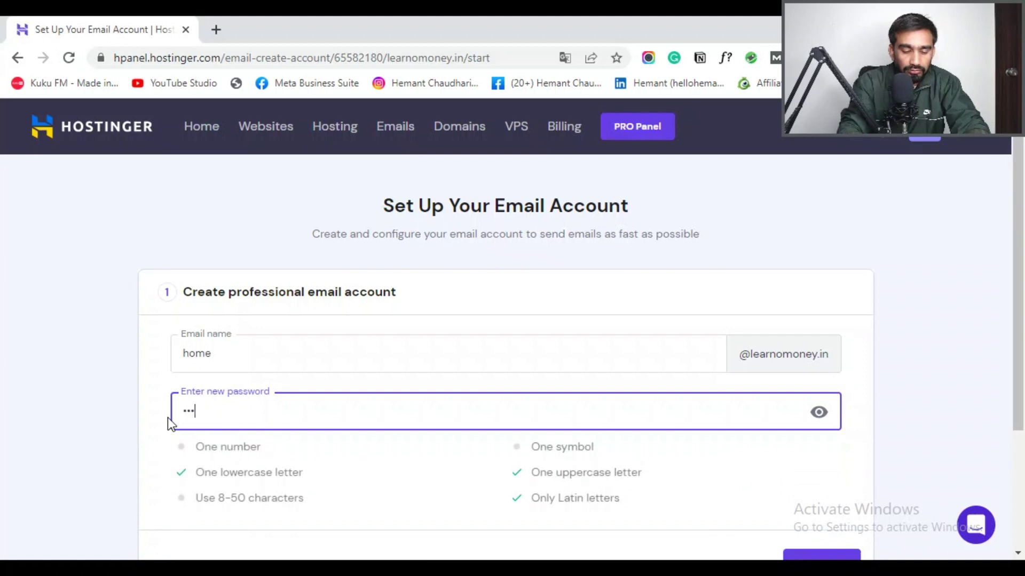
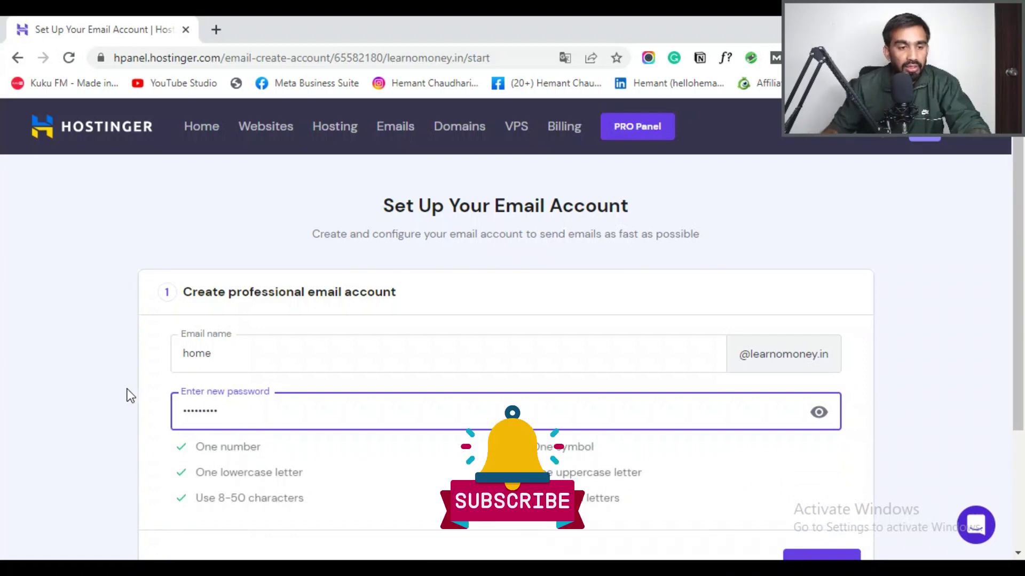
left_click(153, 390)
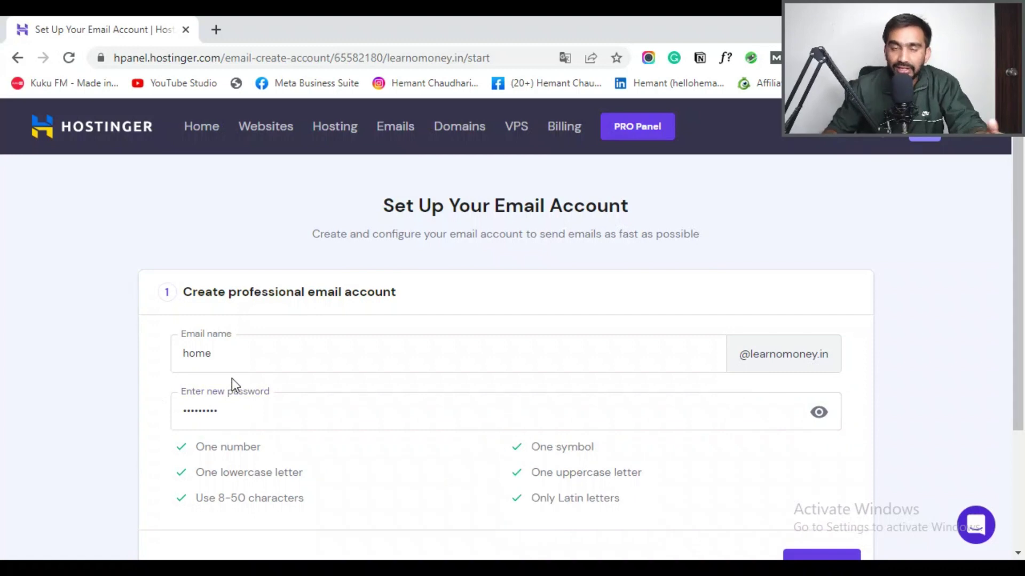
scroll(233, 377, "down", 3)
scroll(232, 377, "up", 3)
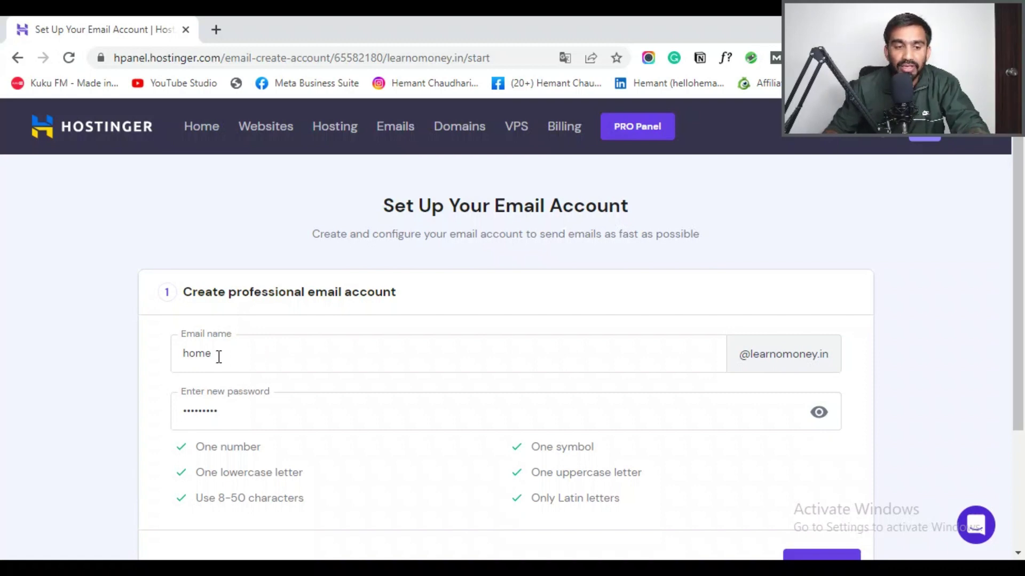
scroll(219, 356, "down", 3)
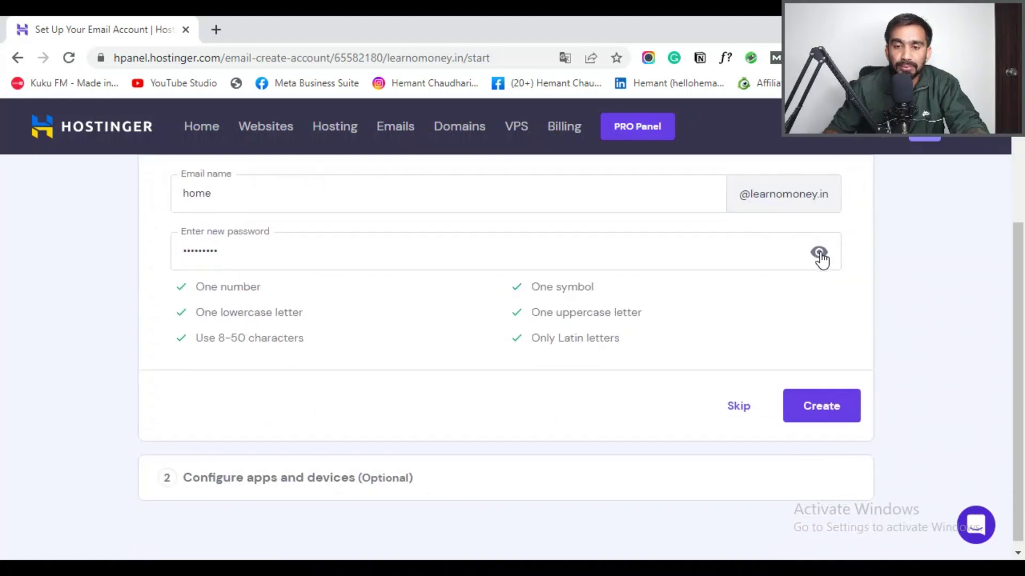
scroll(716, 351, "up", 3)
scroll(717, 352, "down", 3)
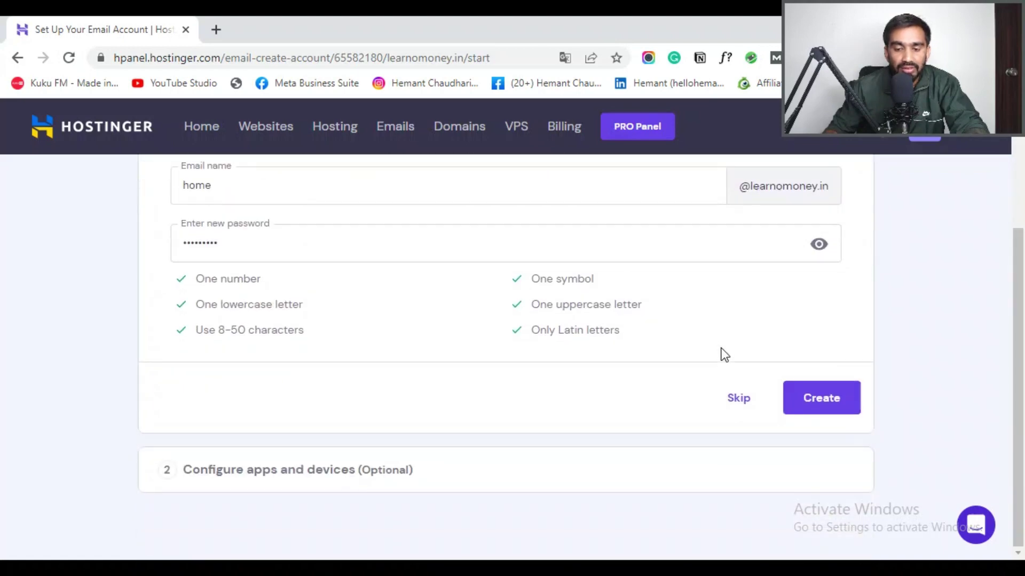
left_click(834, 407)
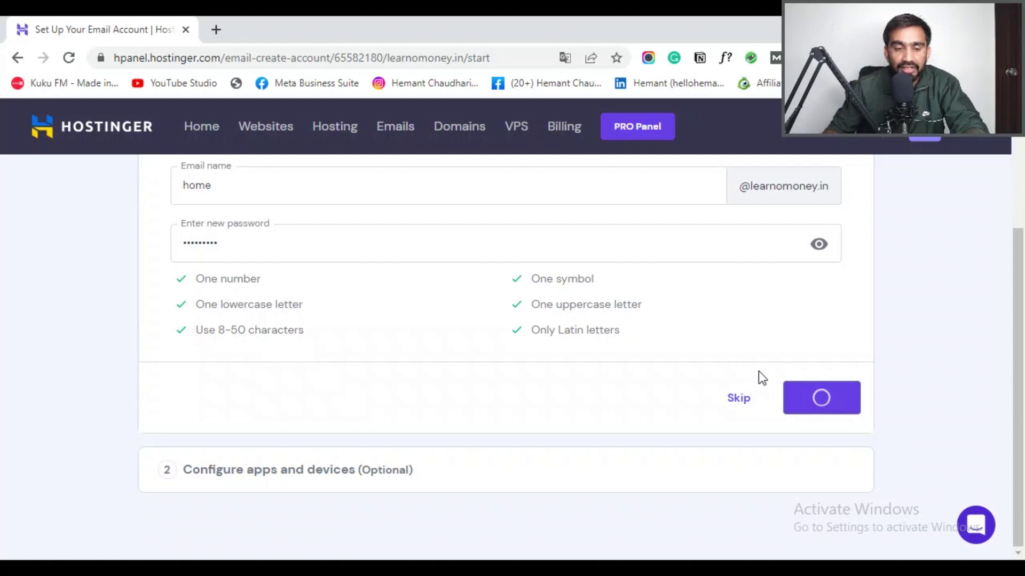
Step: Choose Gmail as the mail client after the account is created
scroll(729, 368, "down", 3)
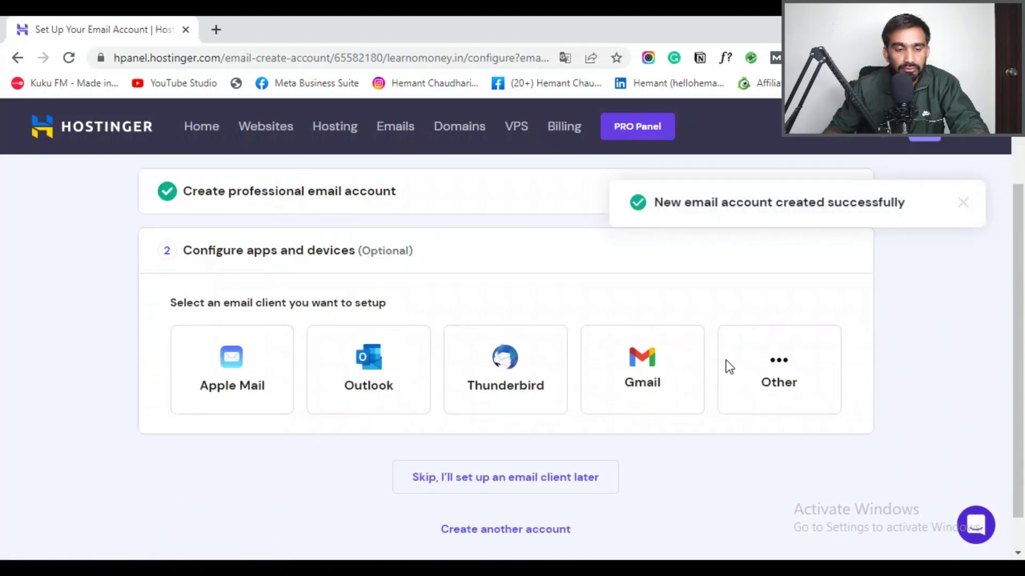
scroll(499, 391, "up", 3)
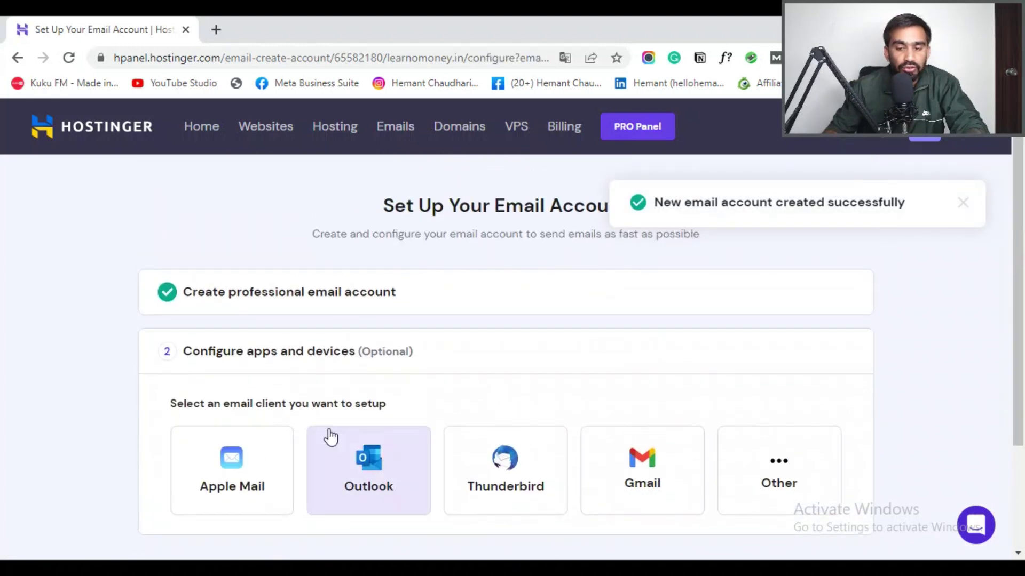
scroll(390, 427, "down", 3)
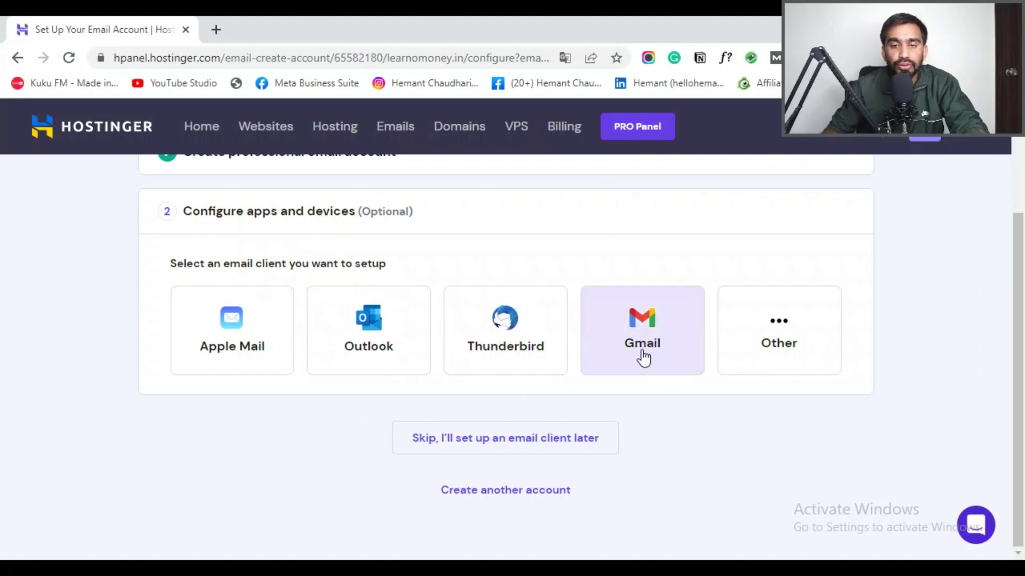
left_click(643, 356)
Step: Skip email-client setup to return to the Email Accounts page
scroll(634, 361, "down", 2)
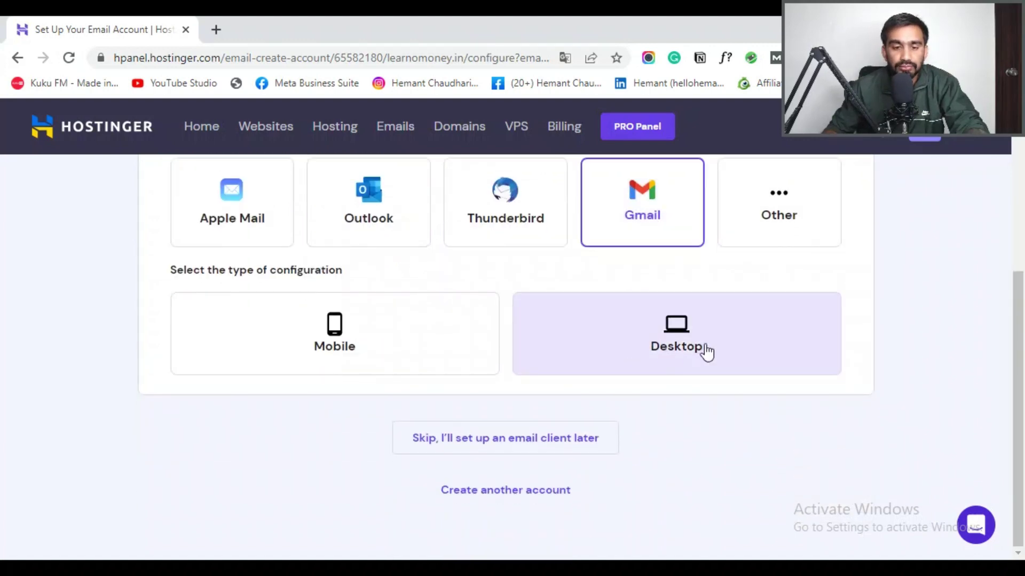
scroll(534, 304, "up", 4)
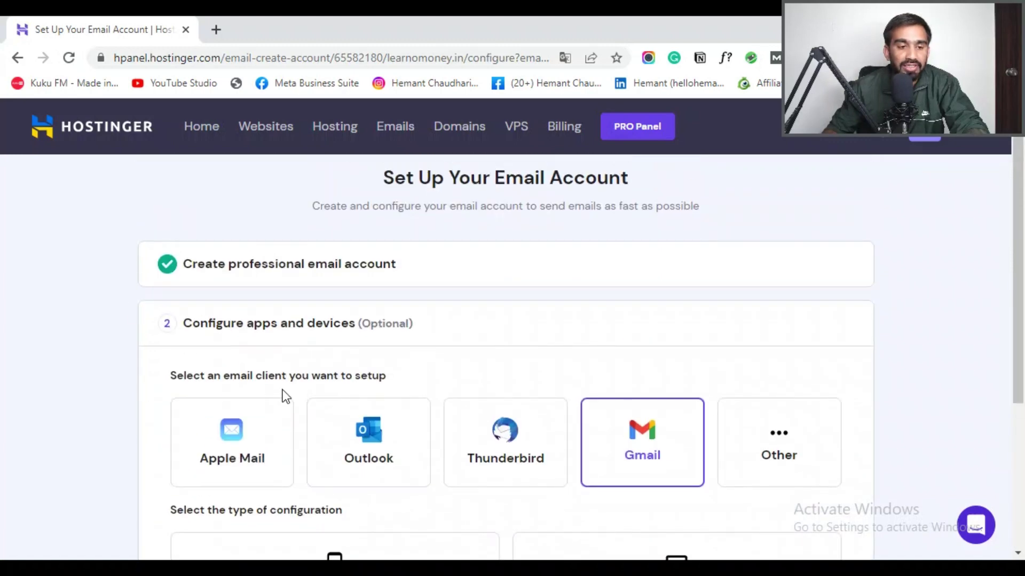
scroll(283, 395, "down", 3)
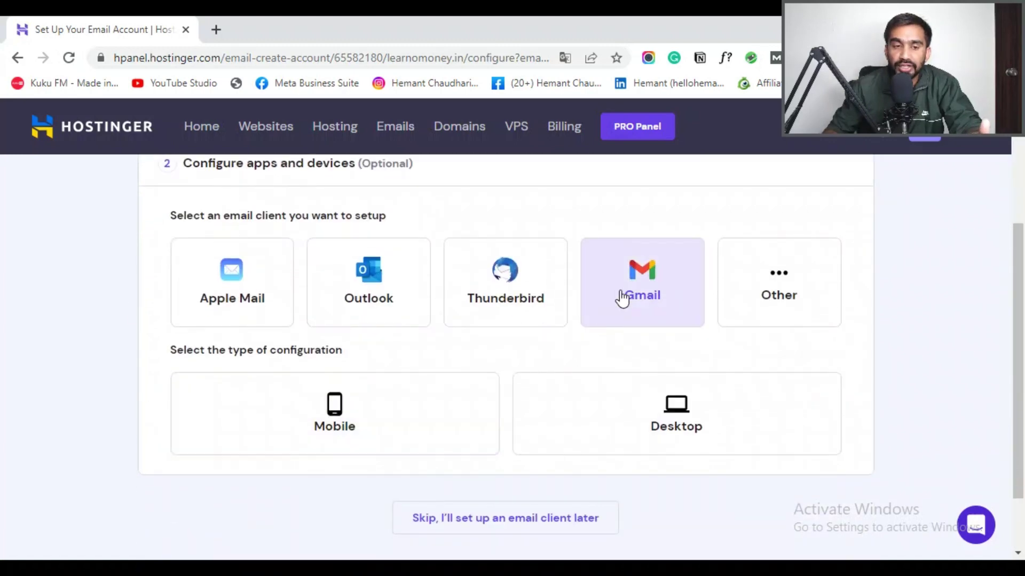
scroll(640, 430, "down", 2)
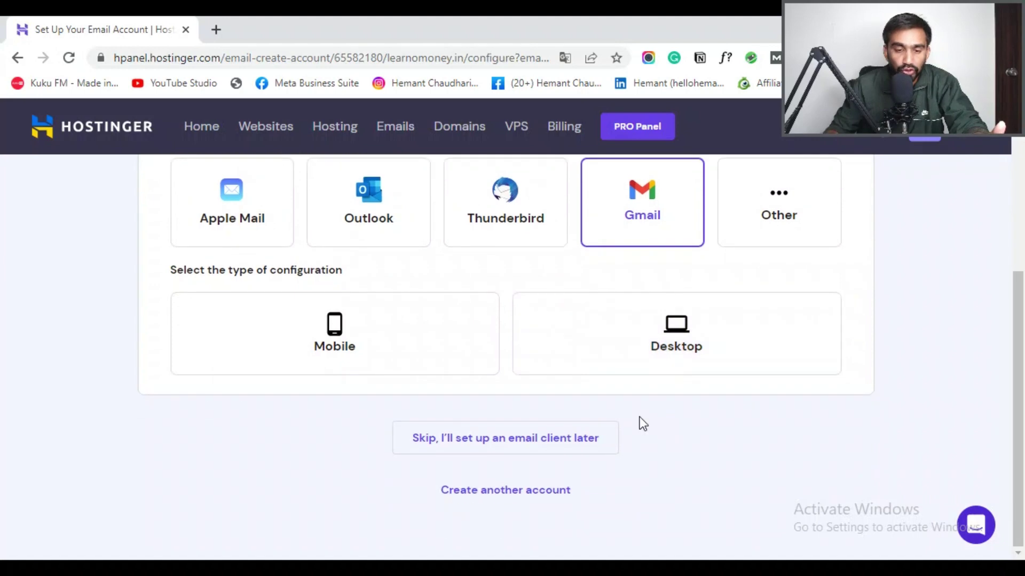
scroll(655, 425, "up", 3)
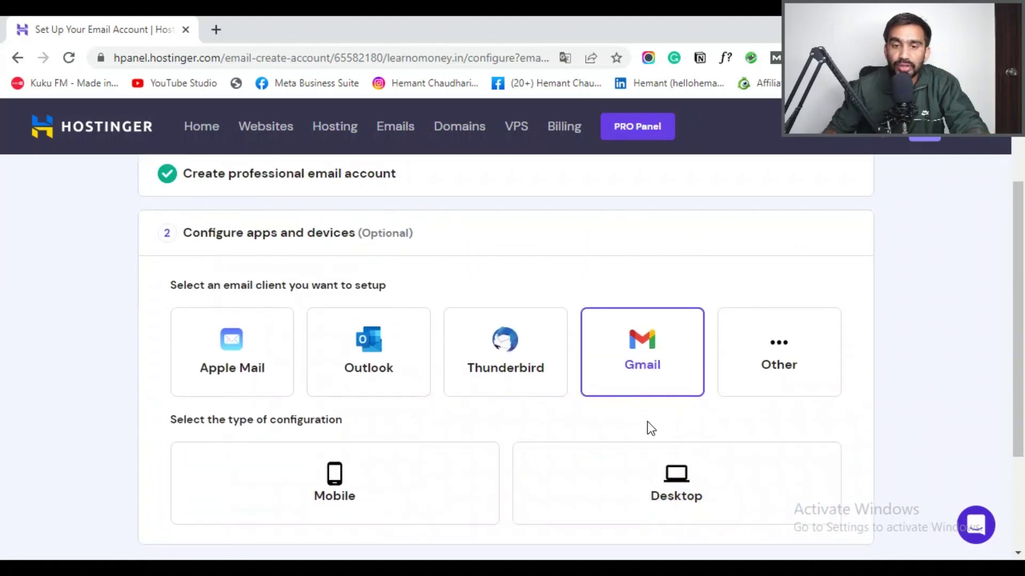
scroll(648, 428, "down", 3)
scroll(721, 373, "up", 3)
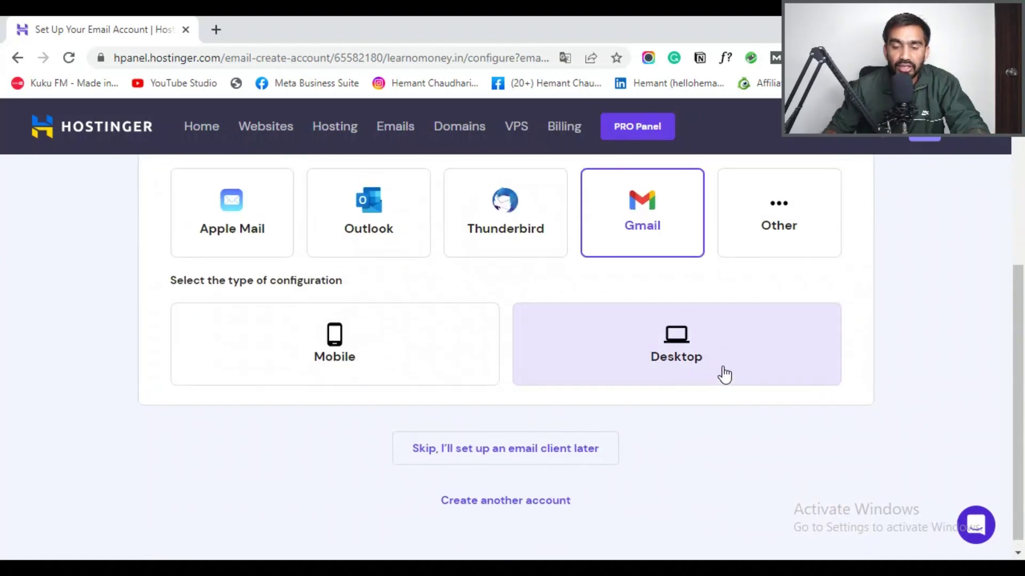
scroll(771, 368, "down", 3)
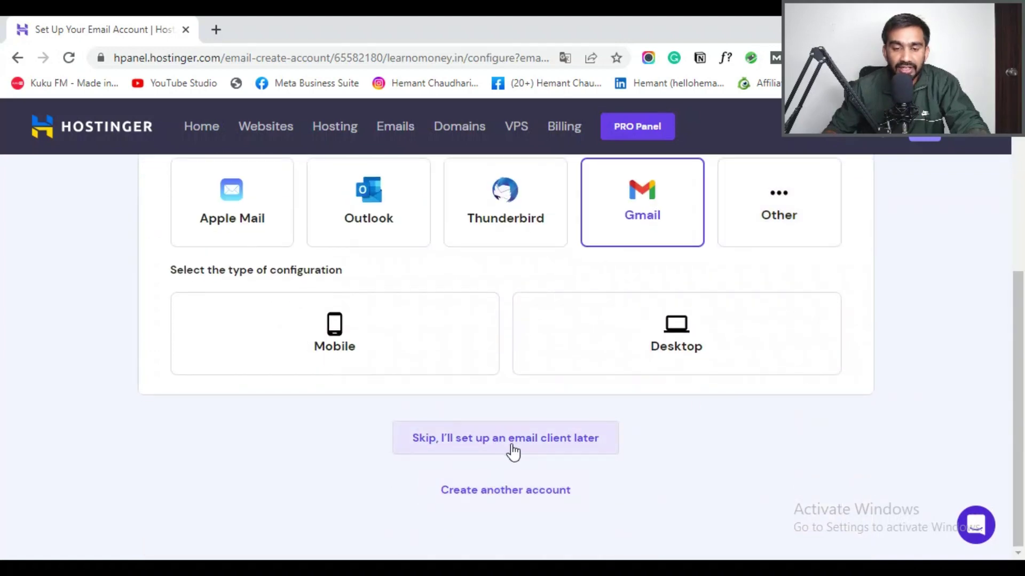
left_click(494, 438)
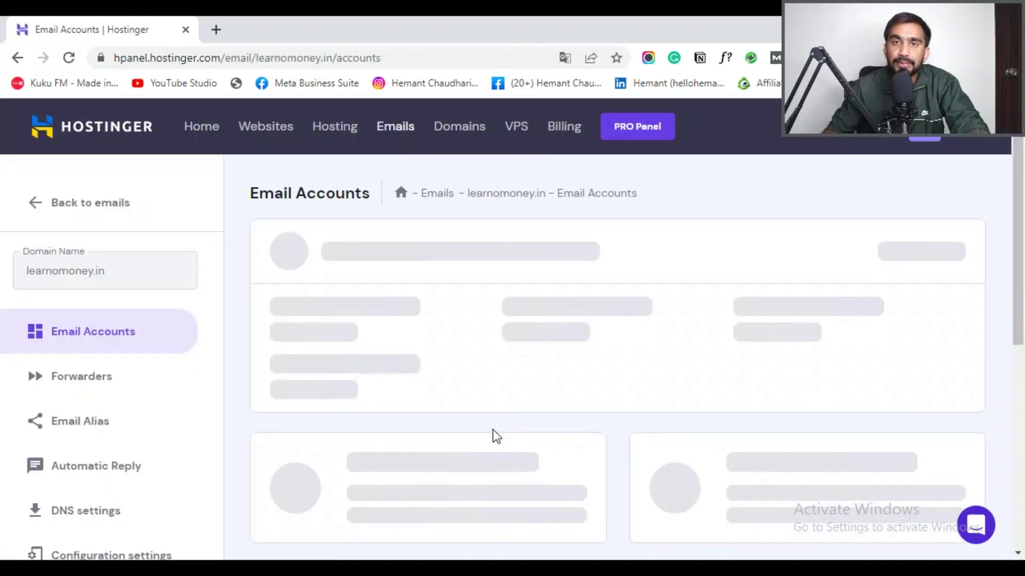
scroll(495, 436, "down", 5)
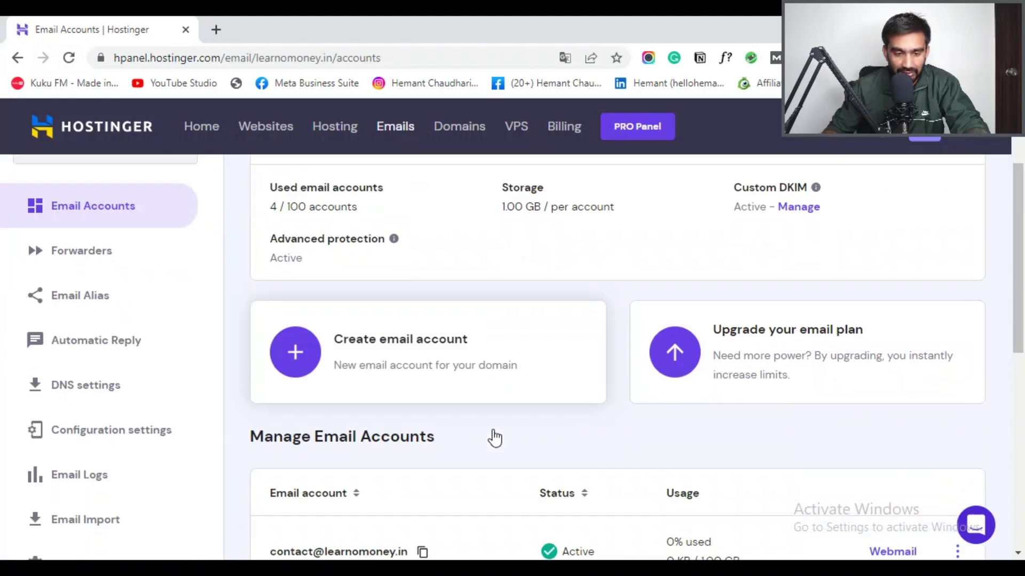
scroll(494, 436, "down", 3)
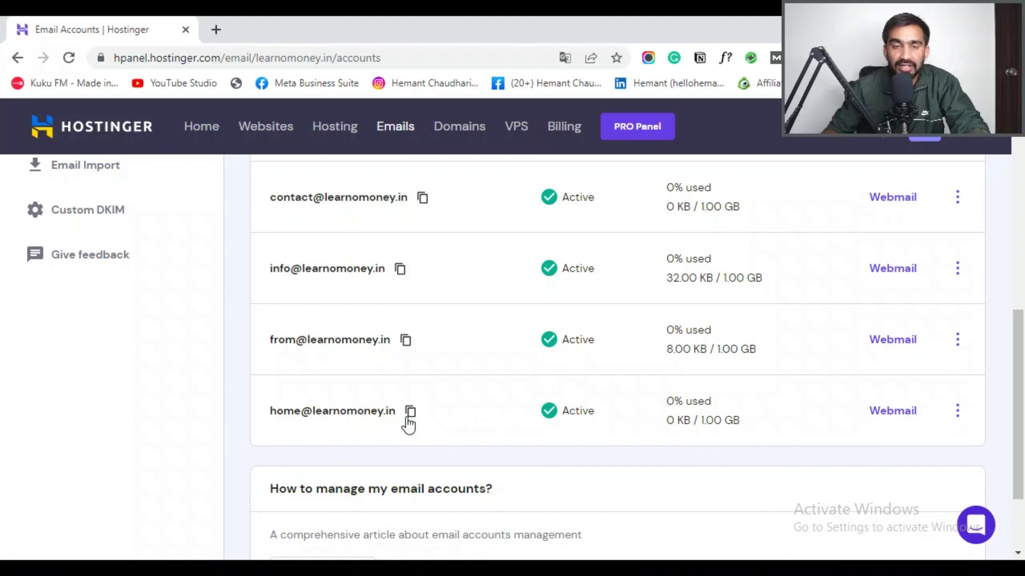
scroll(400, 423, "up", 4)
scroll(411, 429, "down", 6)
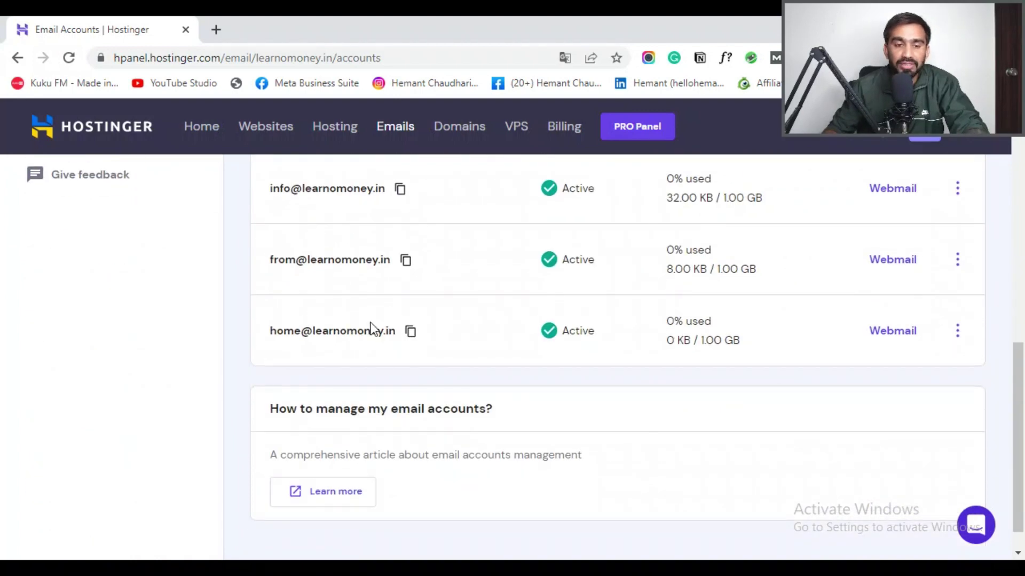
scroll(507, 385, "up", 10)
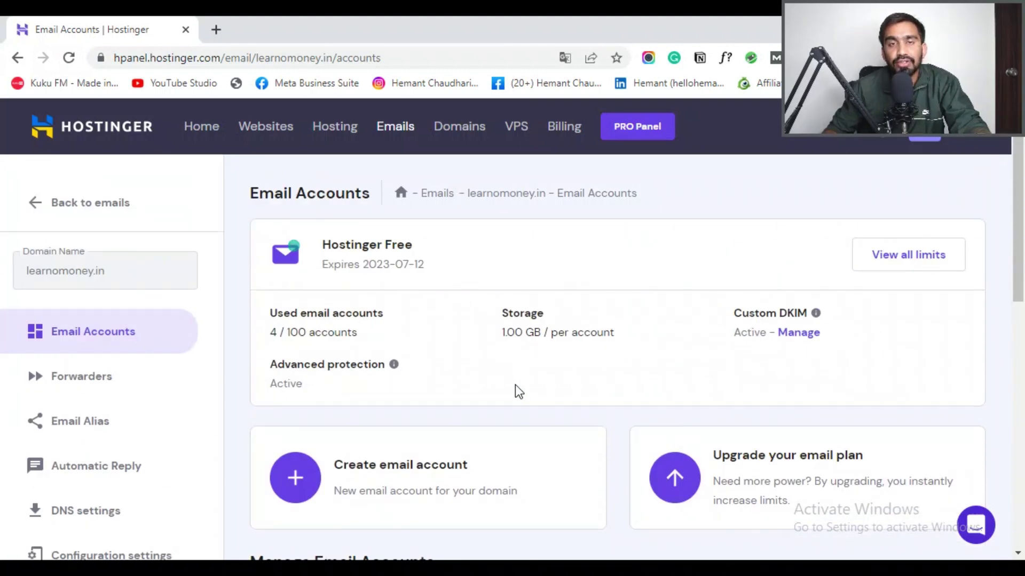
scroll(498, 398, "down", 6)
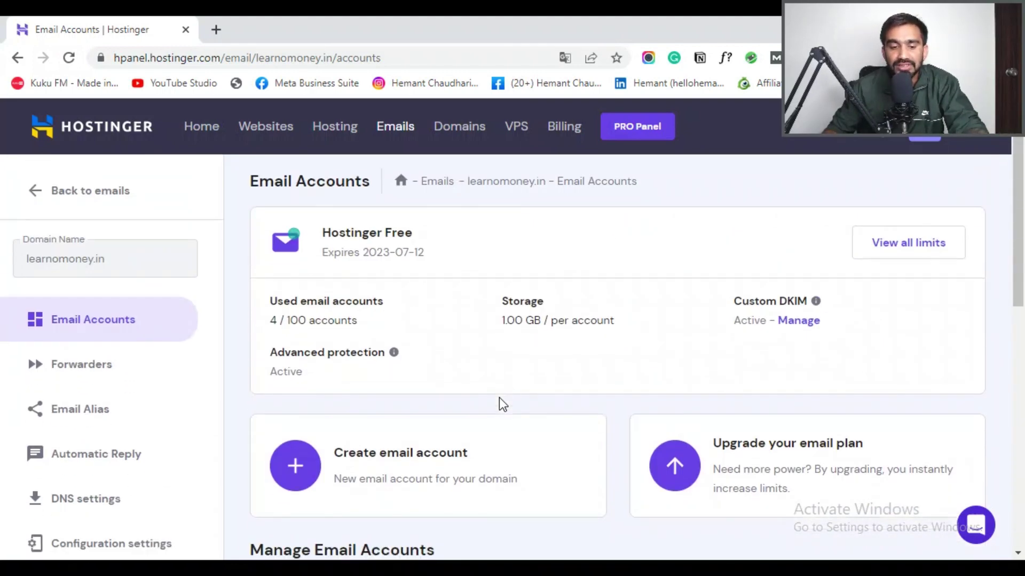
scroll(501, 393, "down", 4)
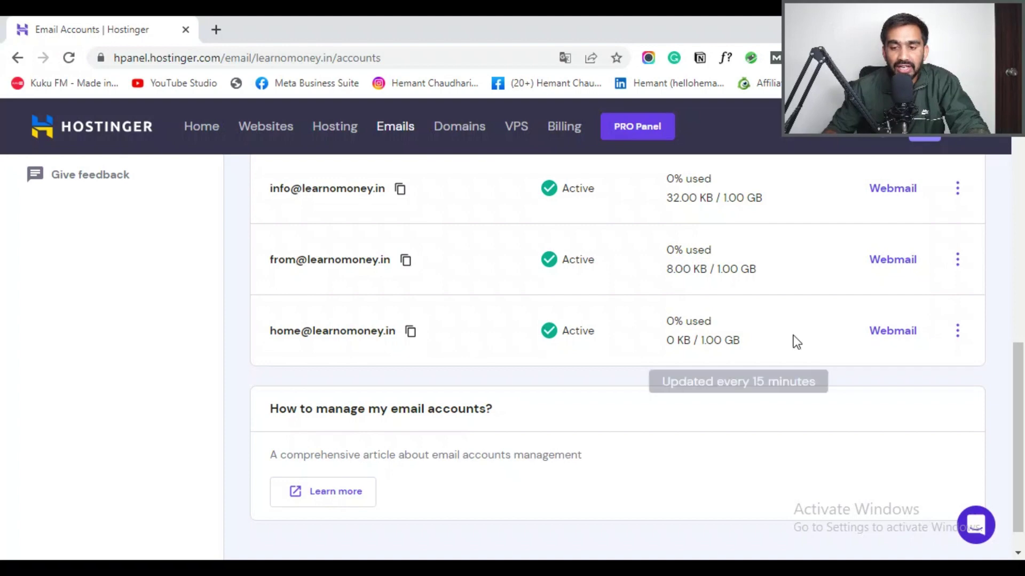
left_click(892, 334)
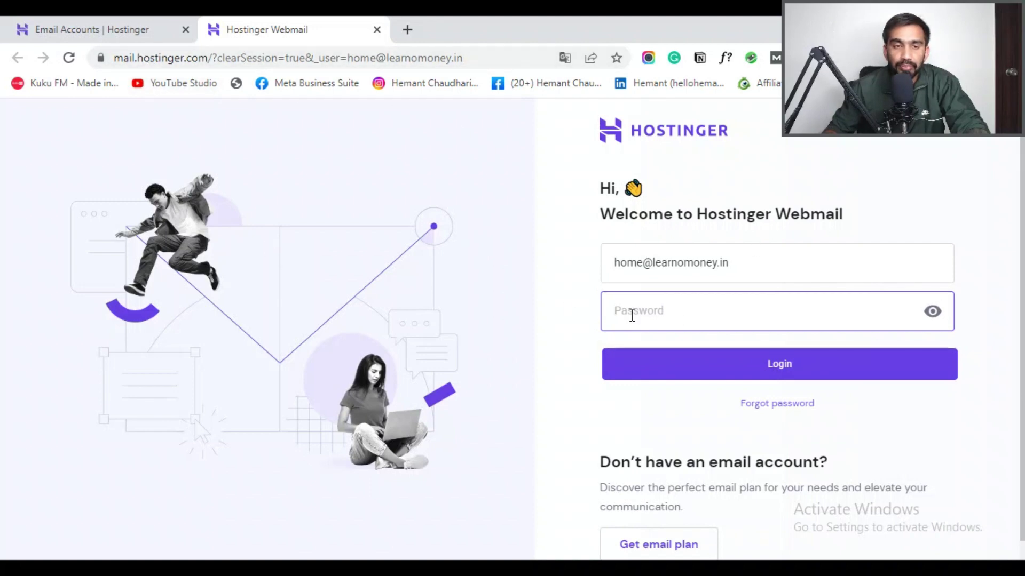
left_click(91, 29)
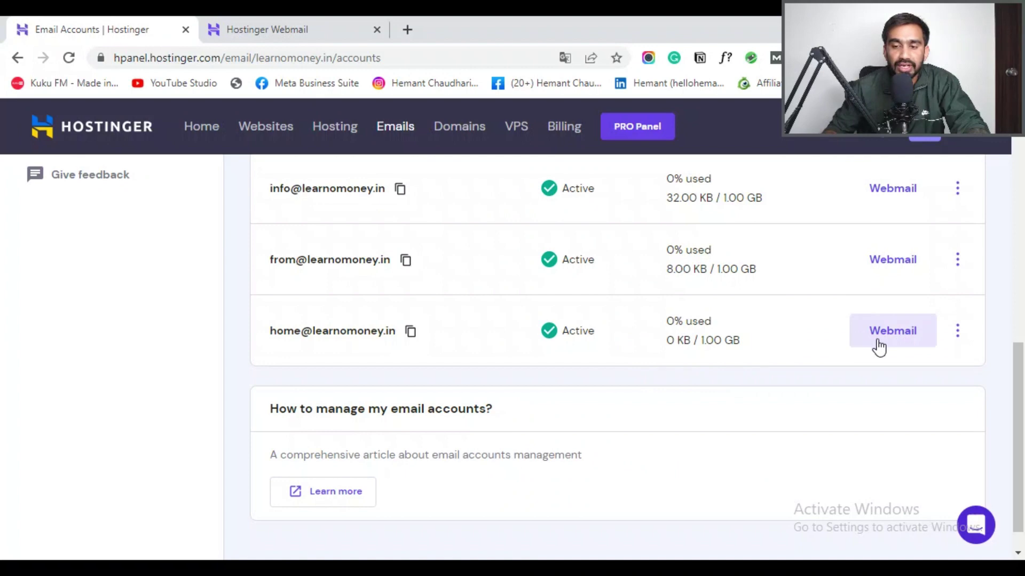
left_click(876, 347)
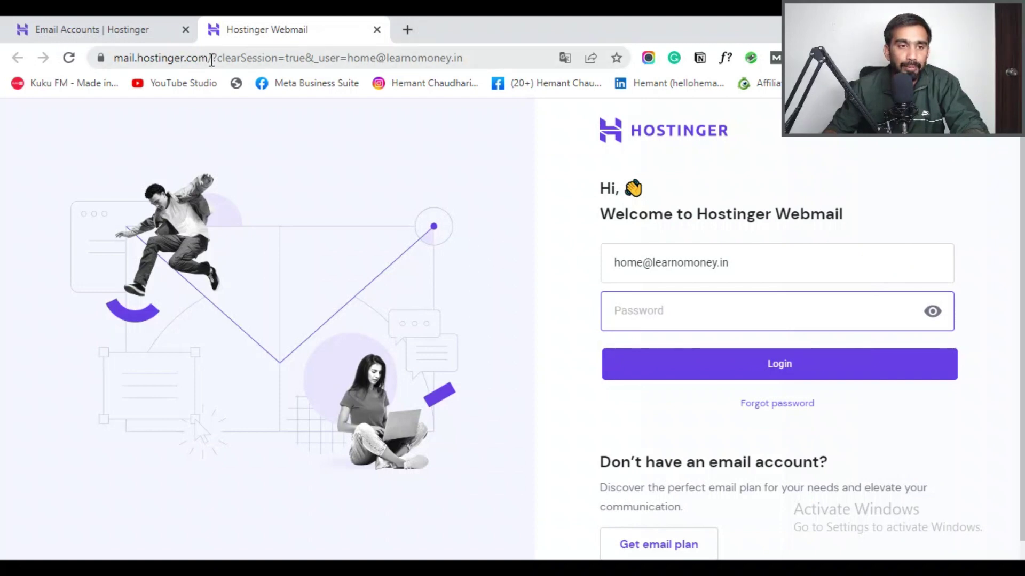
left_click_drag(211, 60, 100, 70)
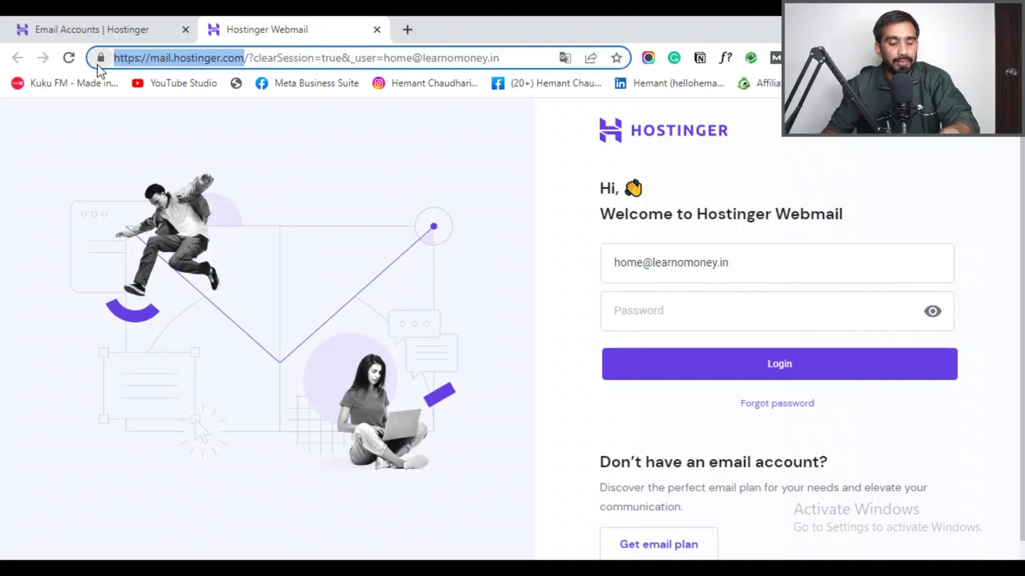
key("ctrl+c")
Step: Load the plain Webmail login page from the copied address and close the extra prefilled tab
left_click(405, 29)
key("ctrl+v")
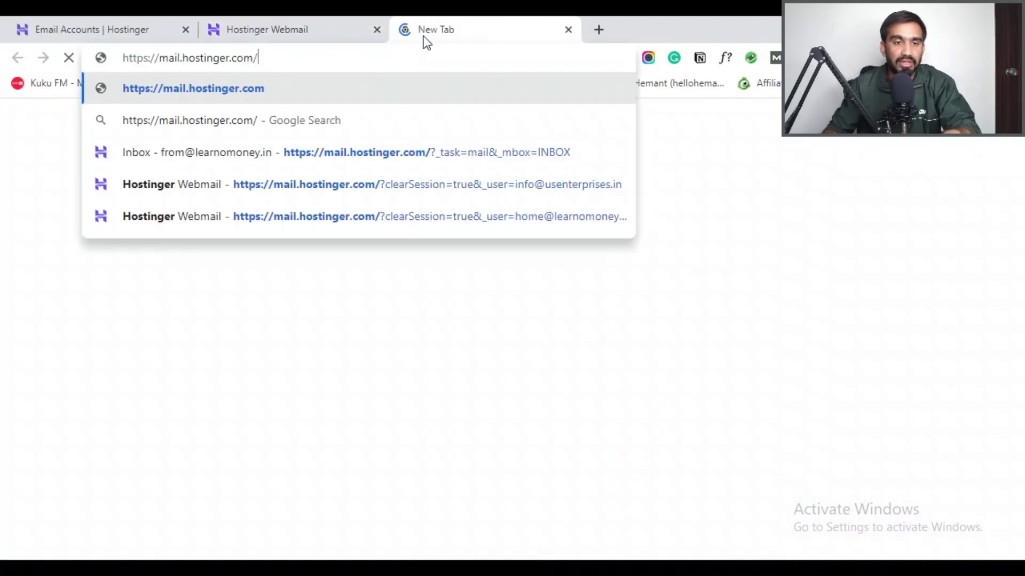
left_click(233, 100)
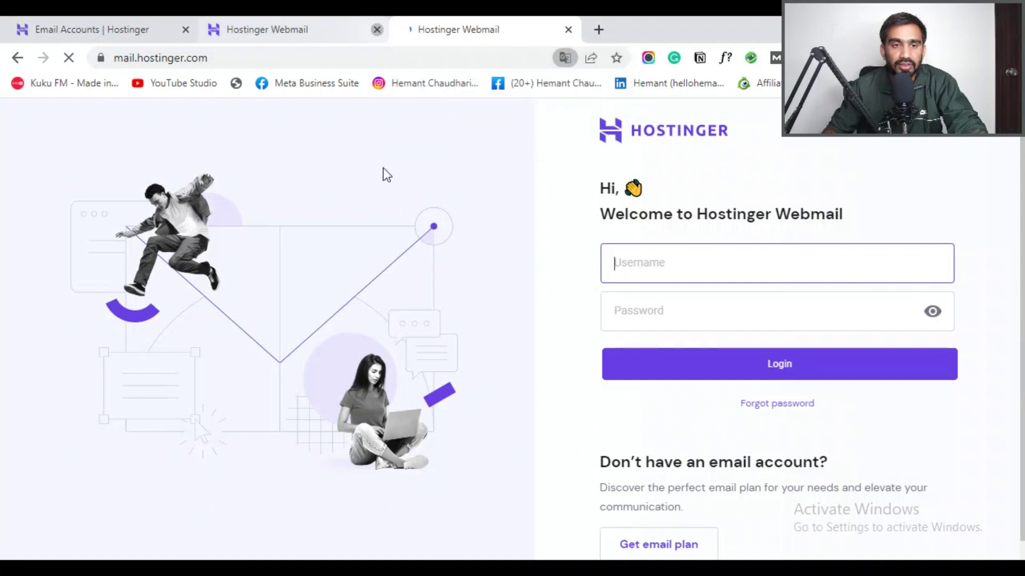
key("ctrl+w")
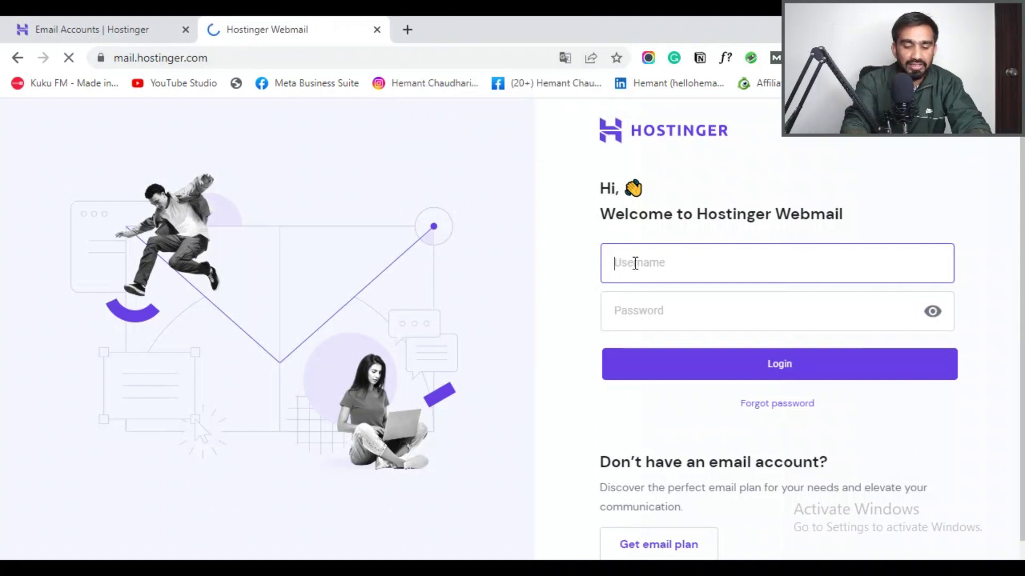
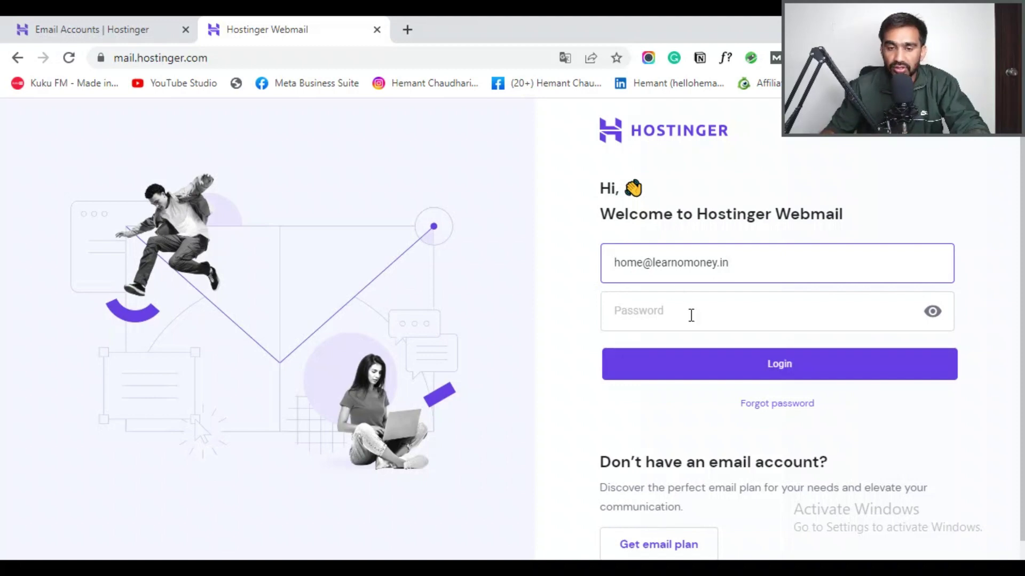
left_click(686, 313)
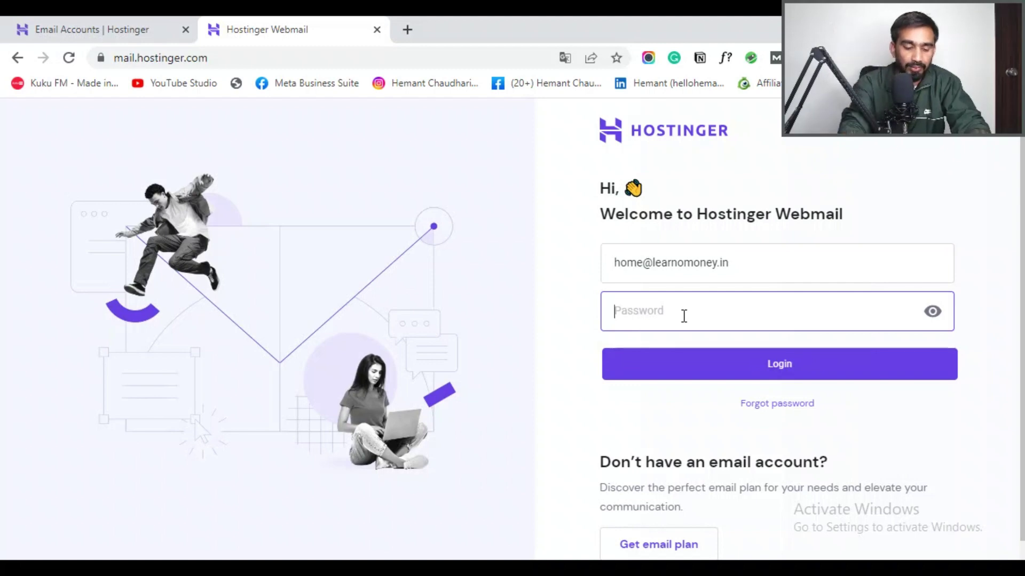
type("*")
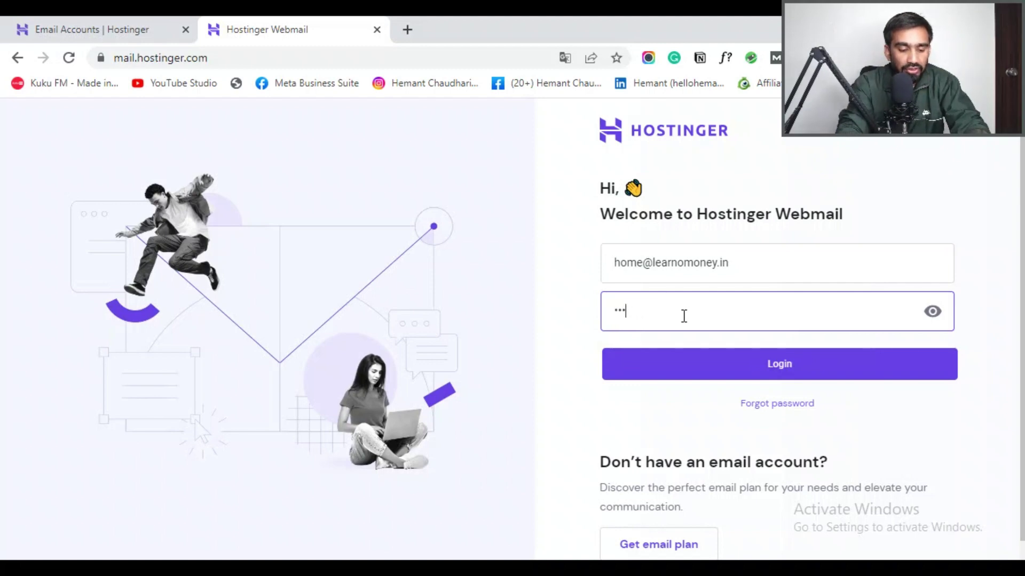
type("****")
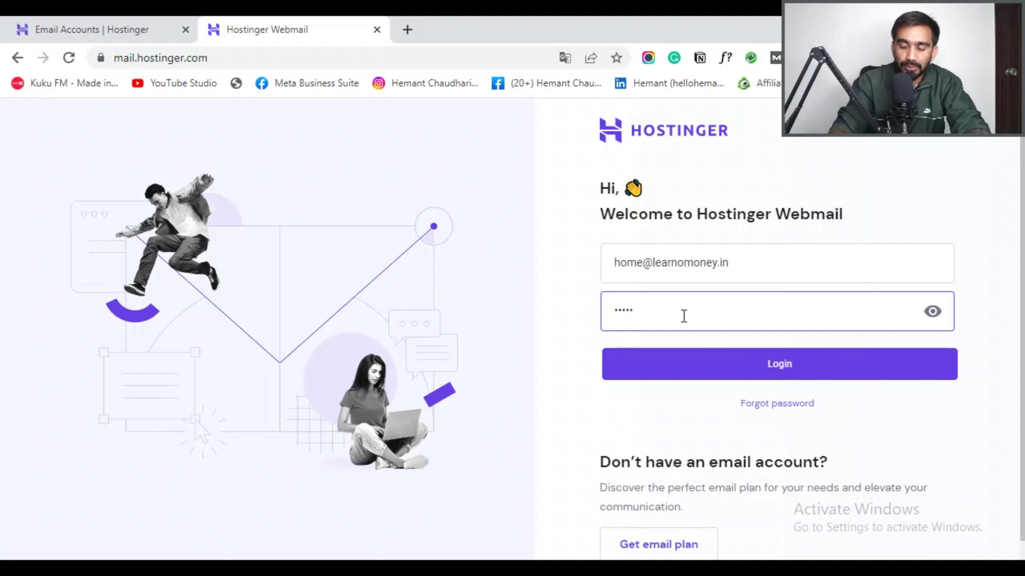
type("*")
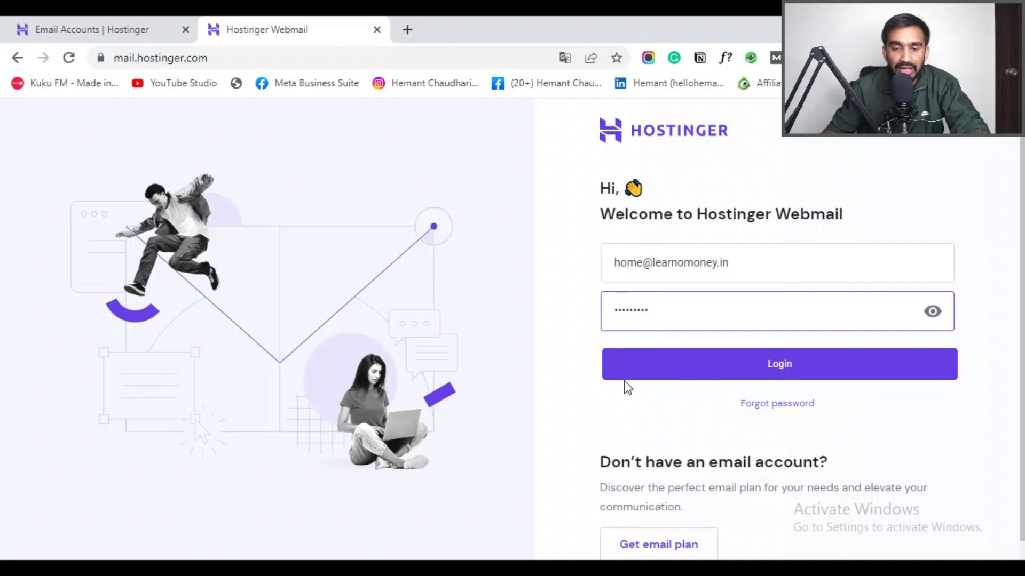
left_click(711, 365)
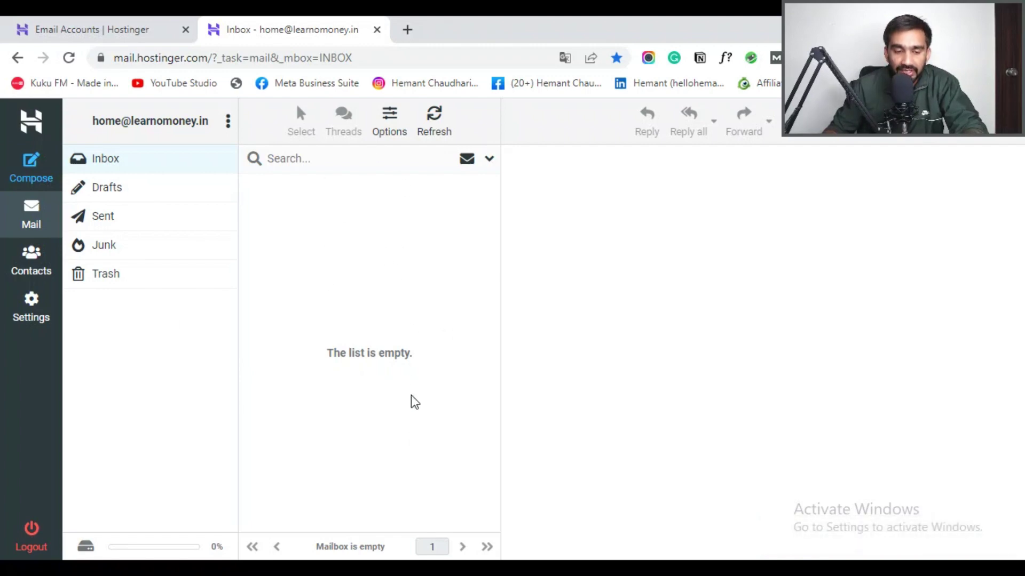
Step: Compose a message to the Gmail test address with subject 'Demo Mail' and body 'Check Demo Mails'
left_click(28, 175)
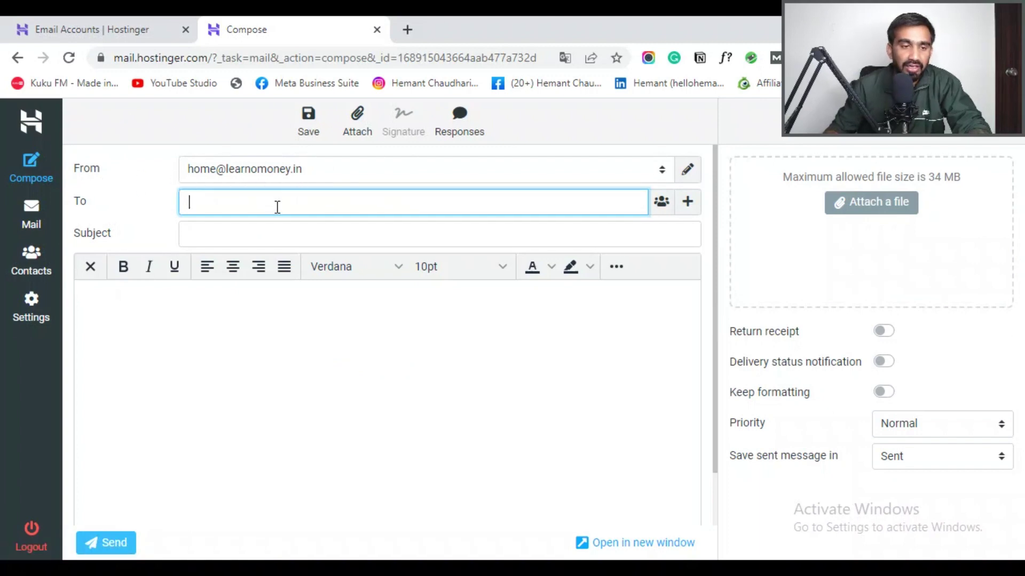
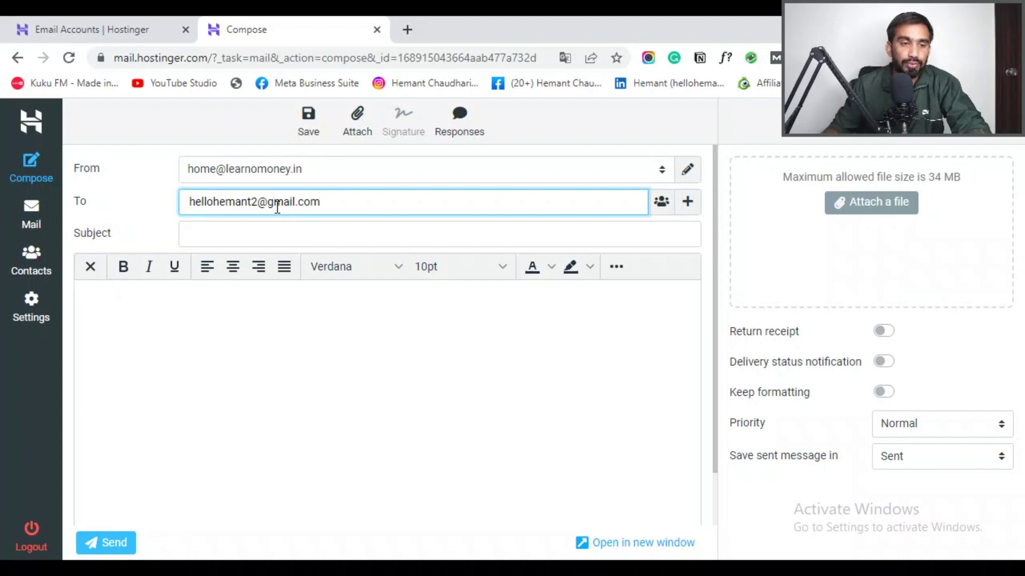
left_click(277, 233)
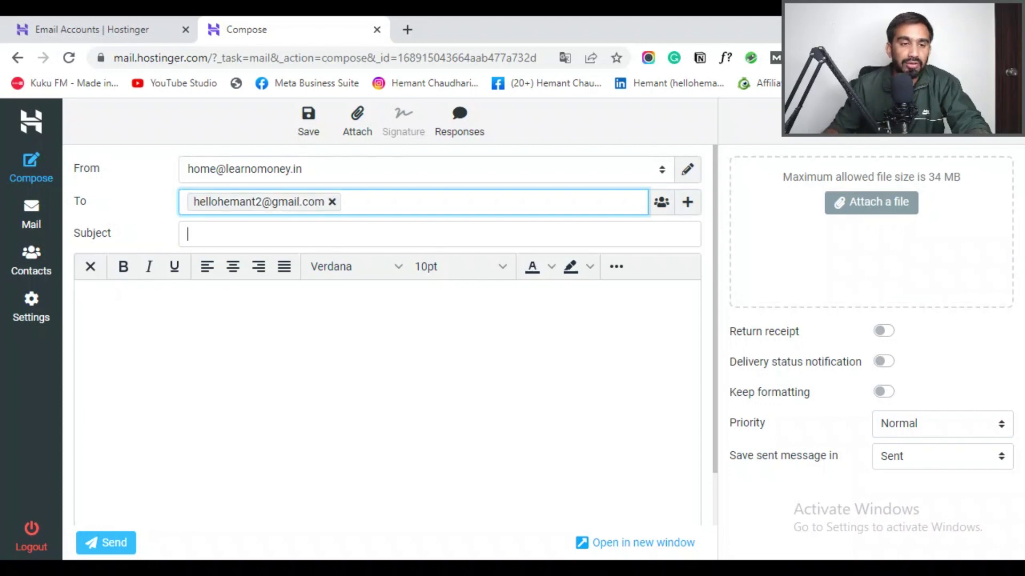
type("De")
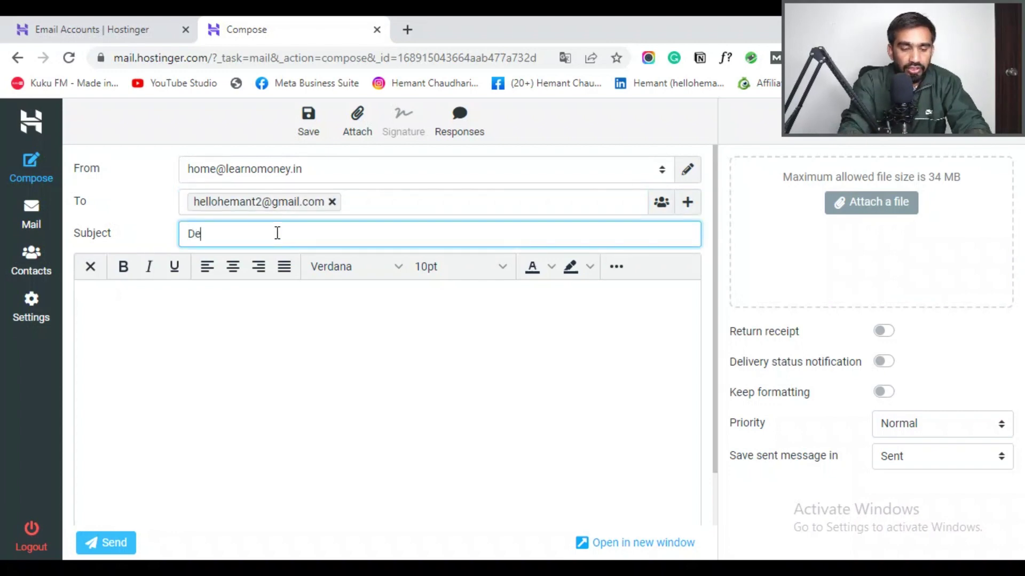
type("mo Mail")
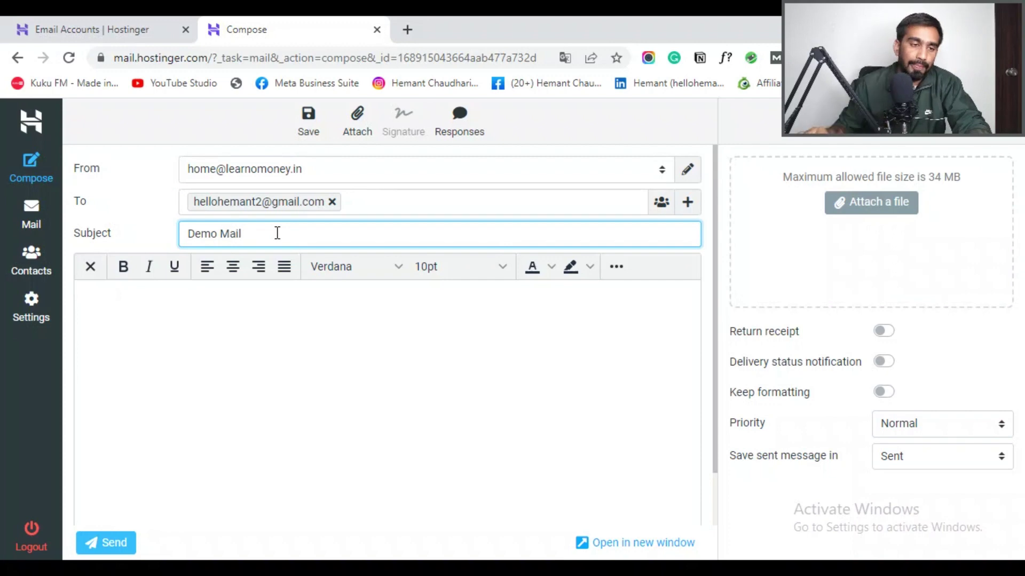
left_click(290, 342)
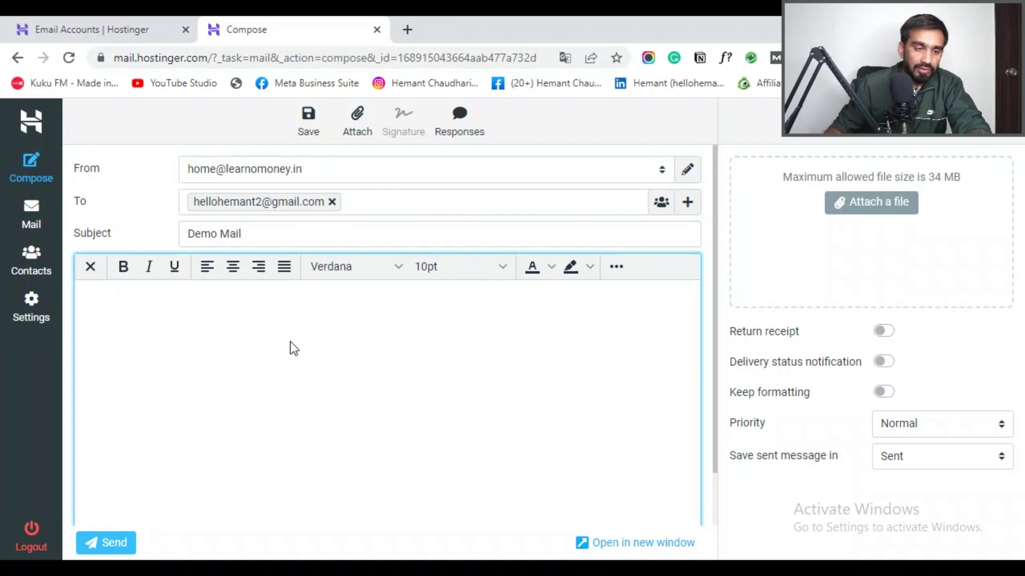
type("Check")
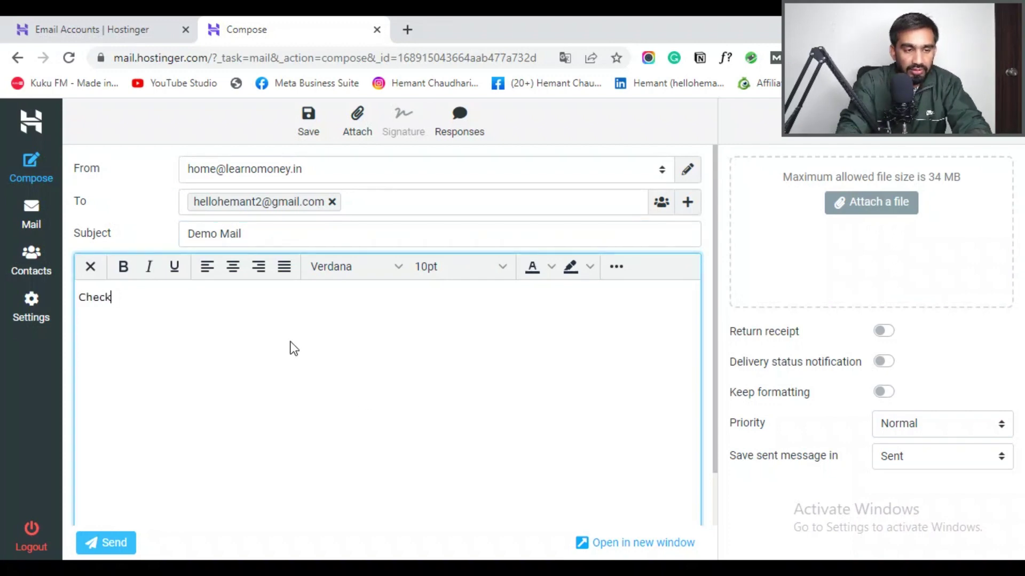
type(" D")
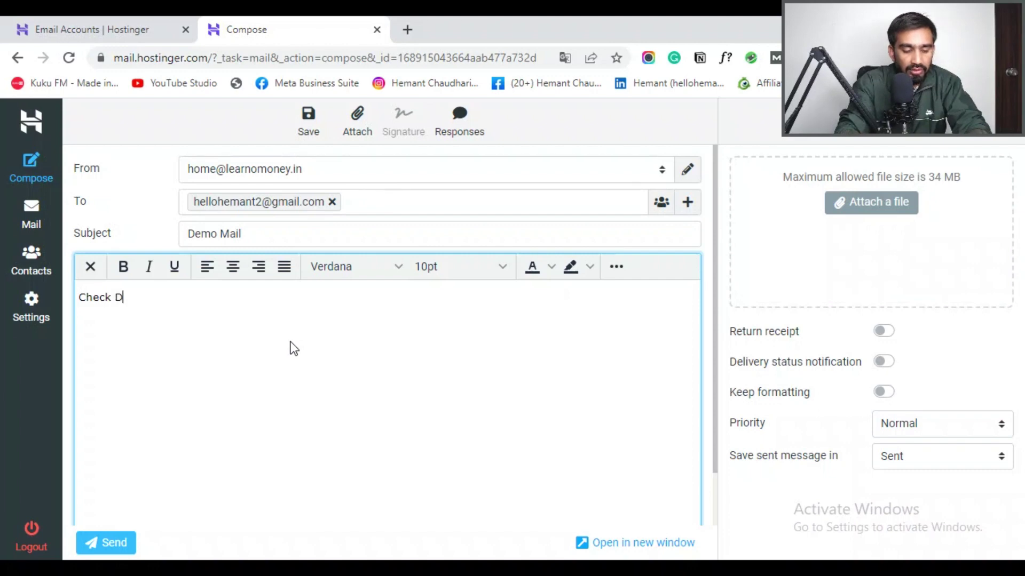
type("emo Mail")
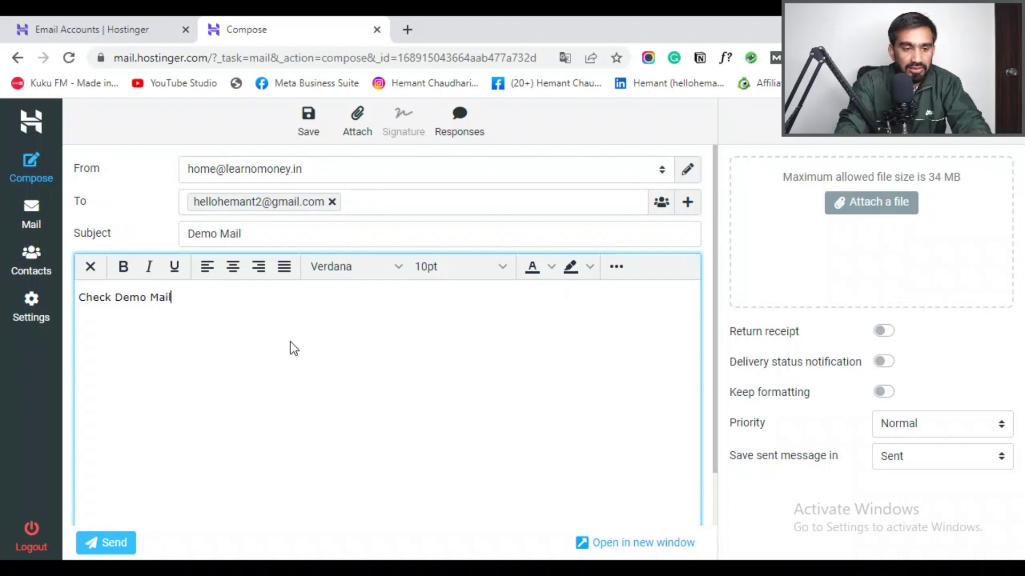
type("s")
scroll(340, 366, "down", 1)
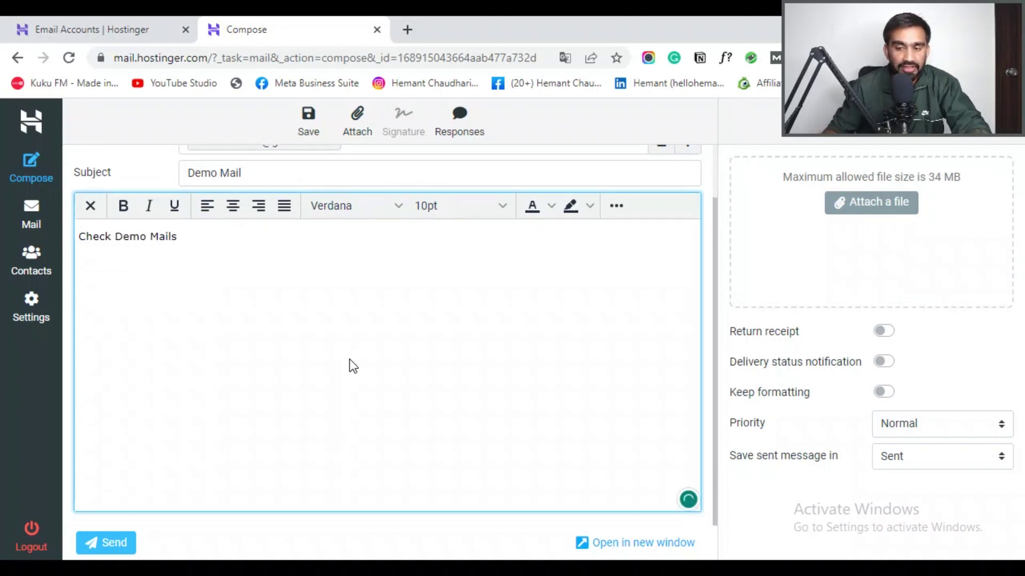
scroll(365, 360, "up", 1)
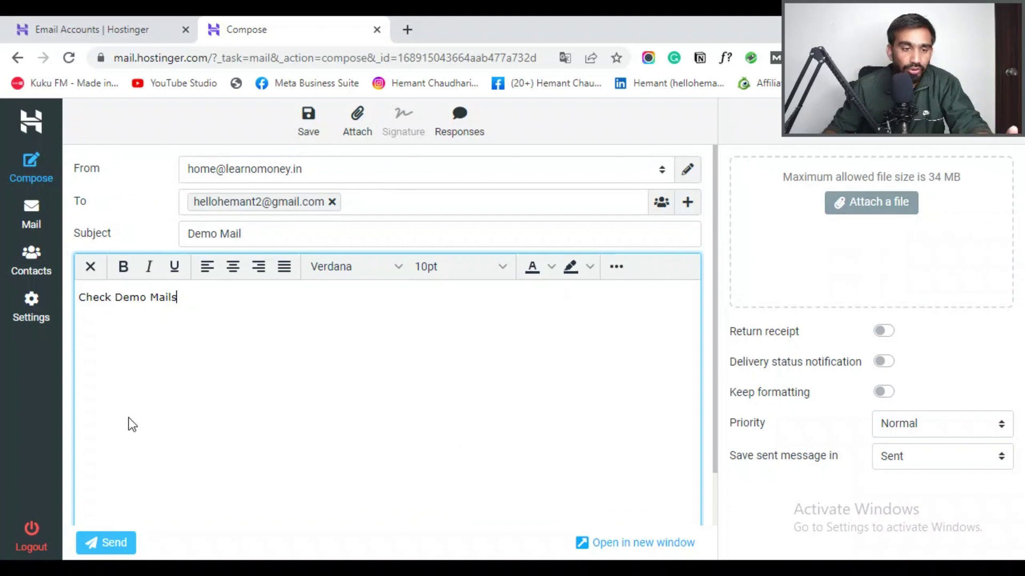
scroll(171, 419, "down", 2)
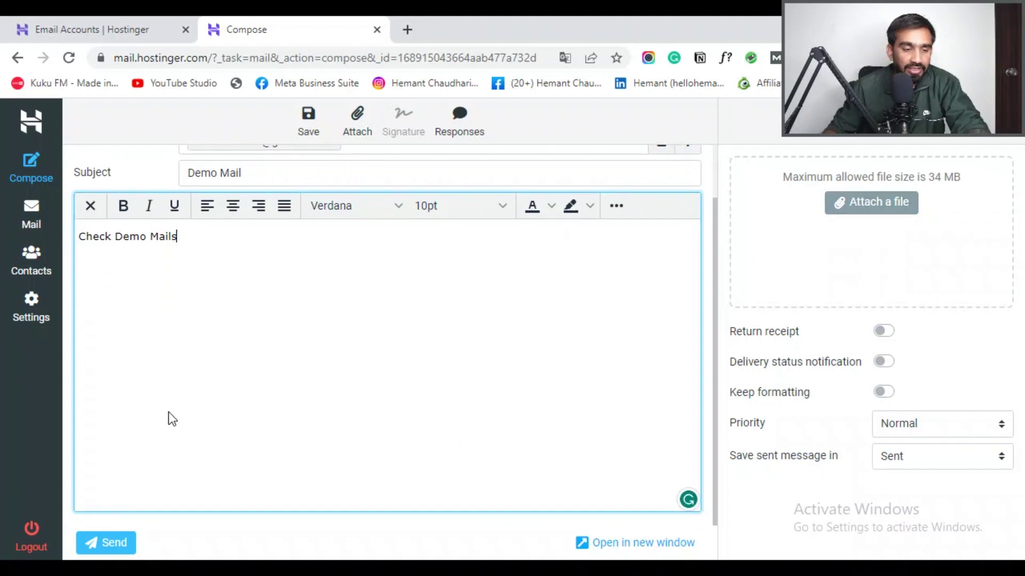
Step: Send the Demo Mail message and confirm it appears in the Sent folder
left_click(111, 549)
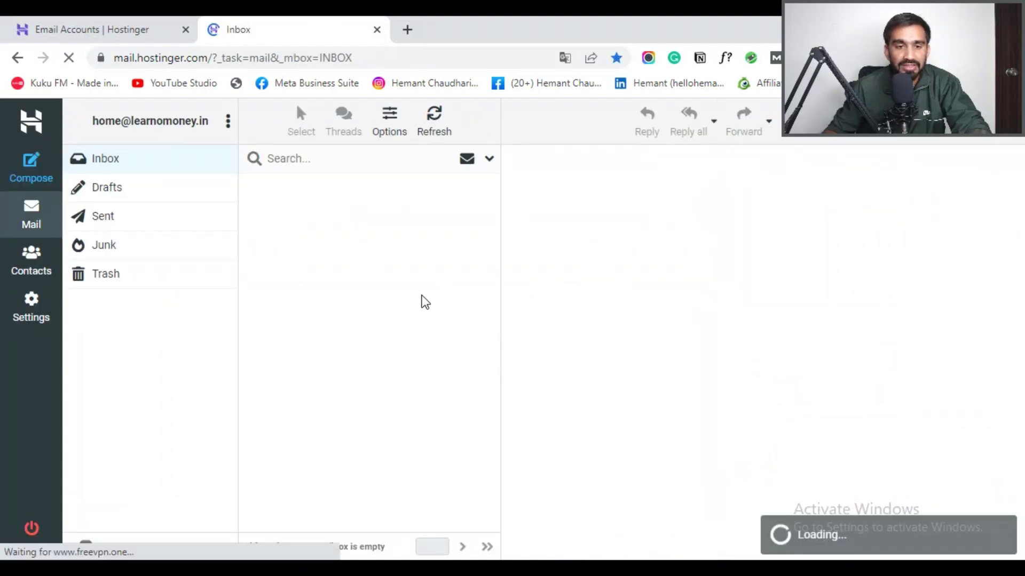
left_click(103, 217)
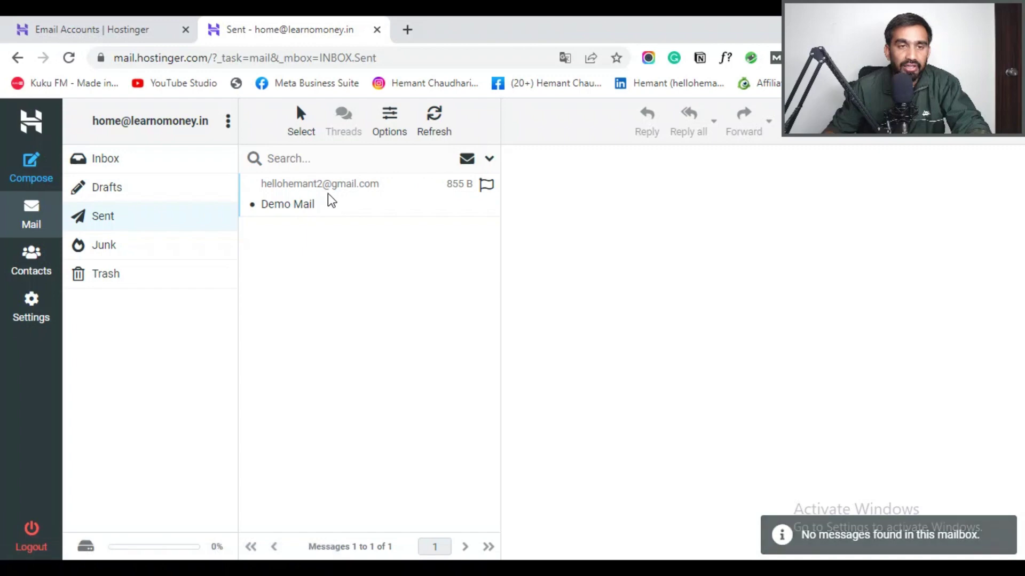
left_click(407, 29)
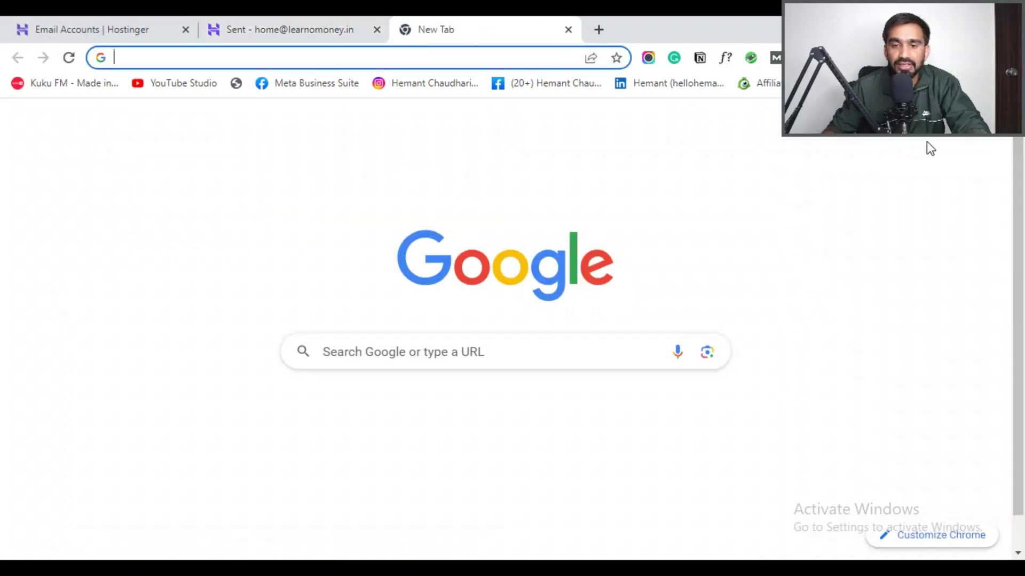
Step: Switch Gmail to the test account and wait for its inbox (7,368 unread) to load
left_click(984, 125)
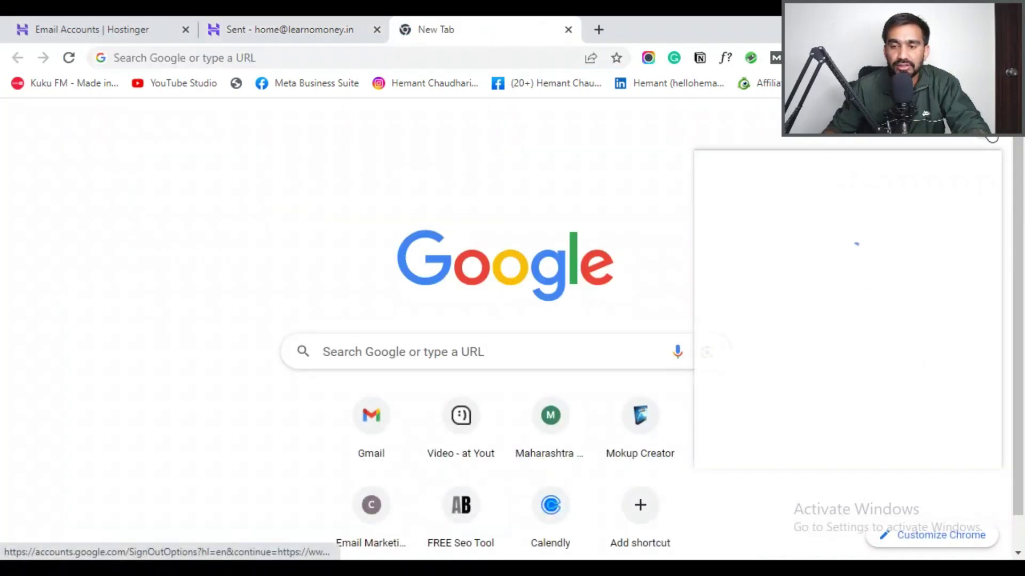
left_click(830, 303)
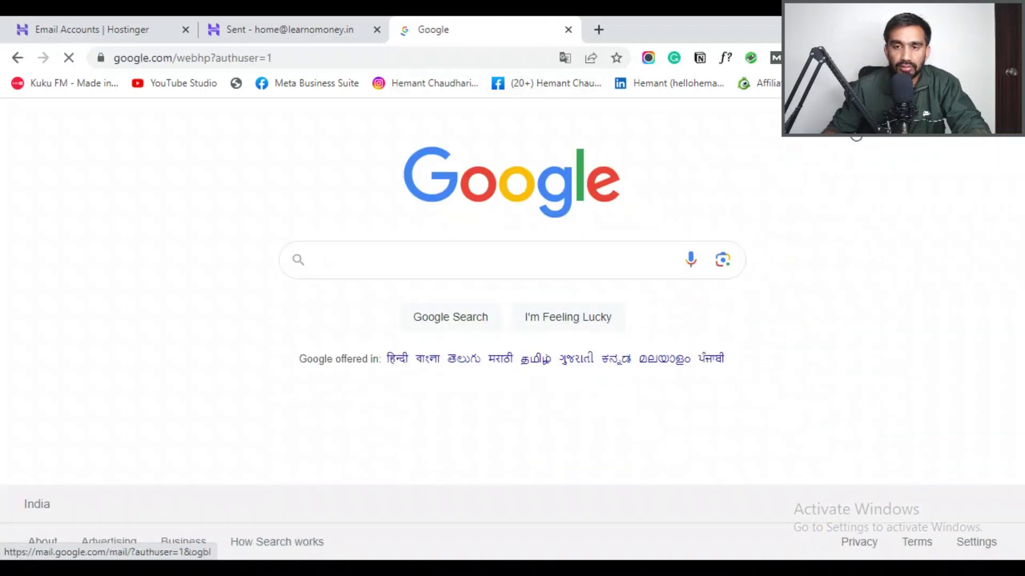
left_click(288, 32)
left_click(455, 31)
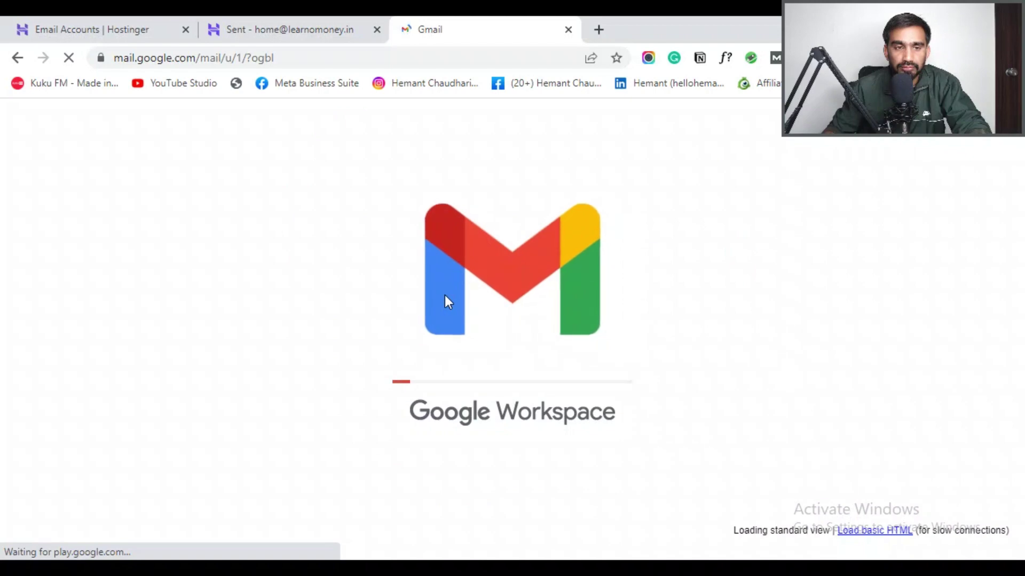
left_click(308, 22)
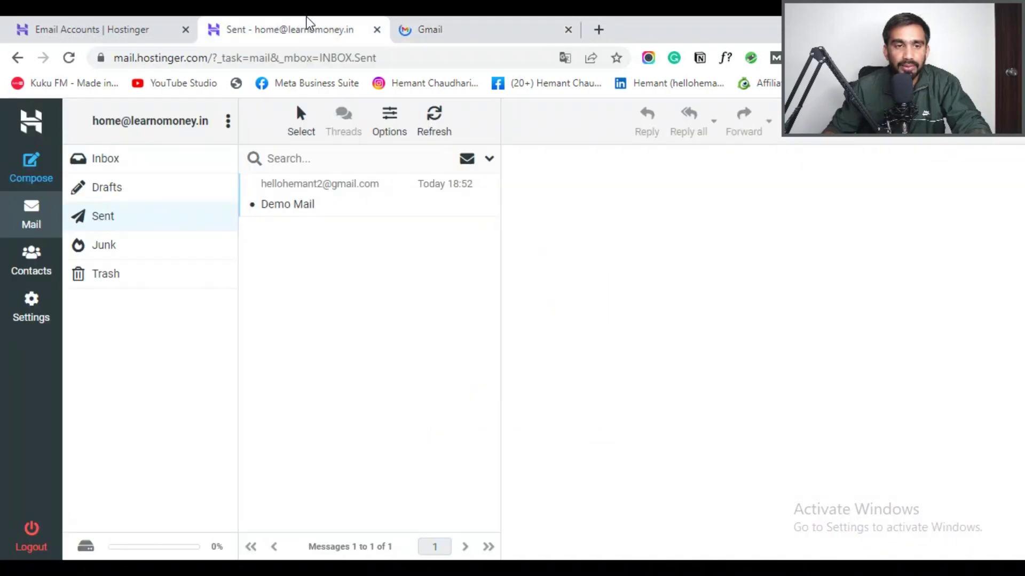
left_click(463, 30)
left_click(277, 25)
left_click(475, 30)
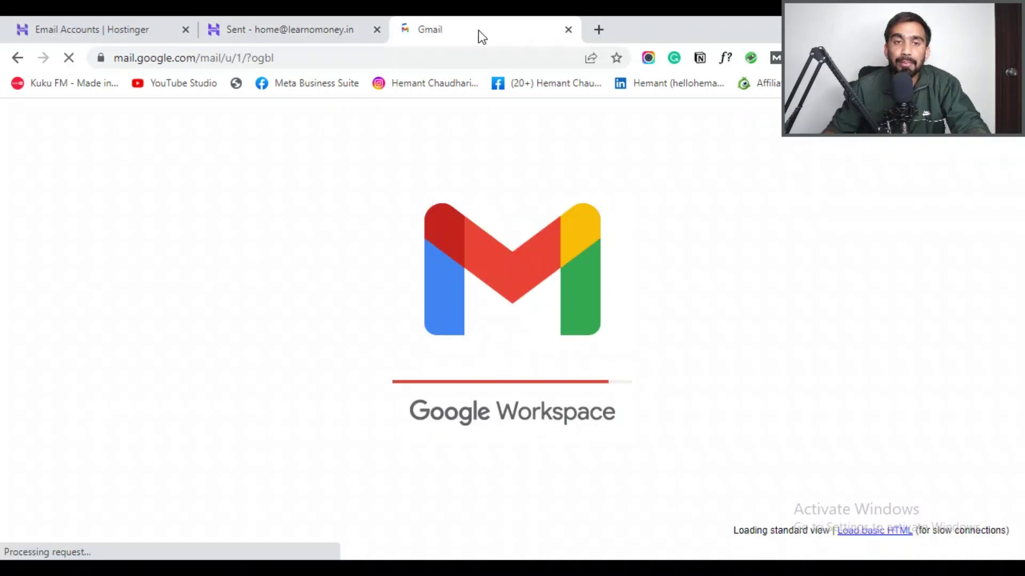
left_click(278, 32)
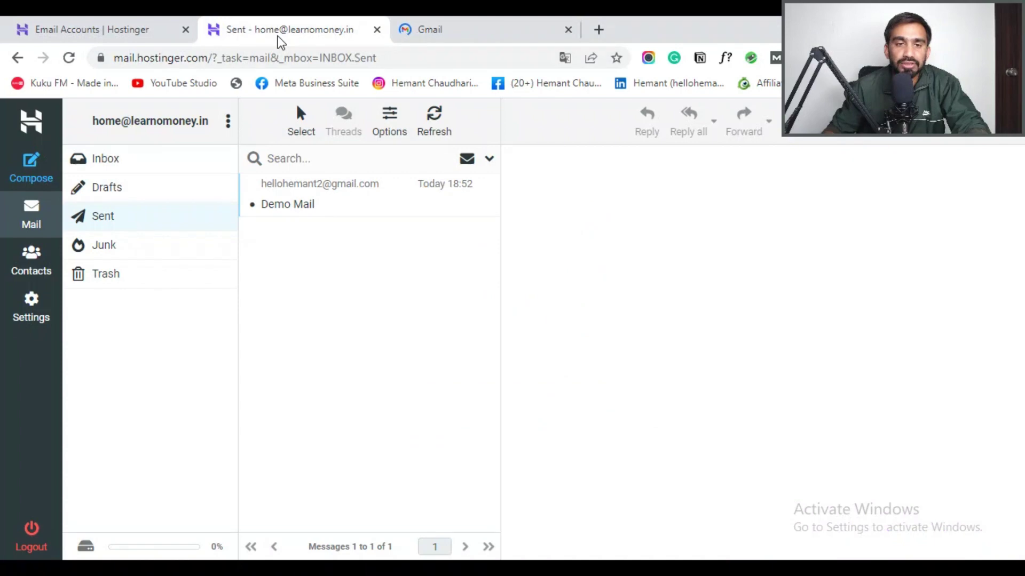
left_click(468, 35)
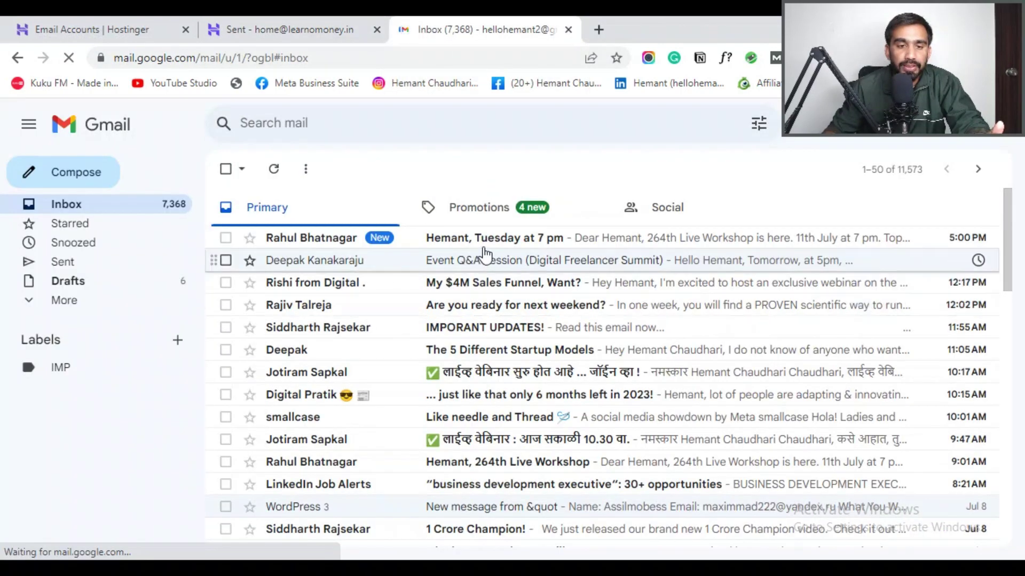
Step: Look through Gmail's Primary, Promotions and Social categories for the Demo Mail message
left_click(497, 220)
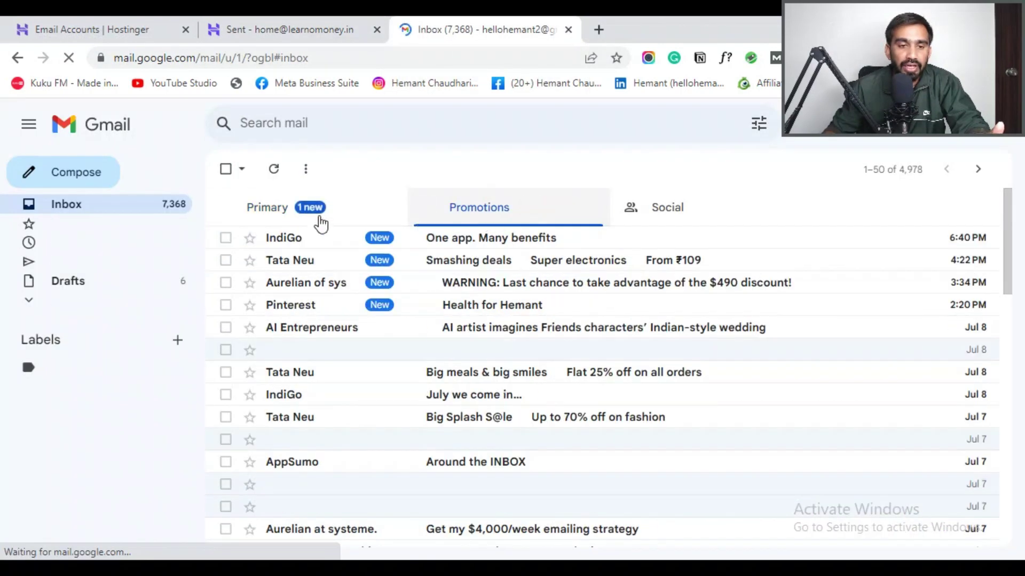
left_click(320, 224)
left_click(274, 169)
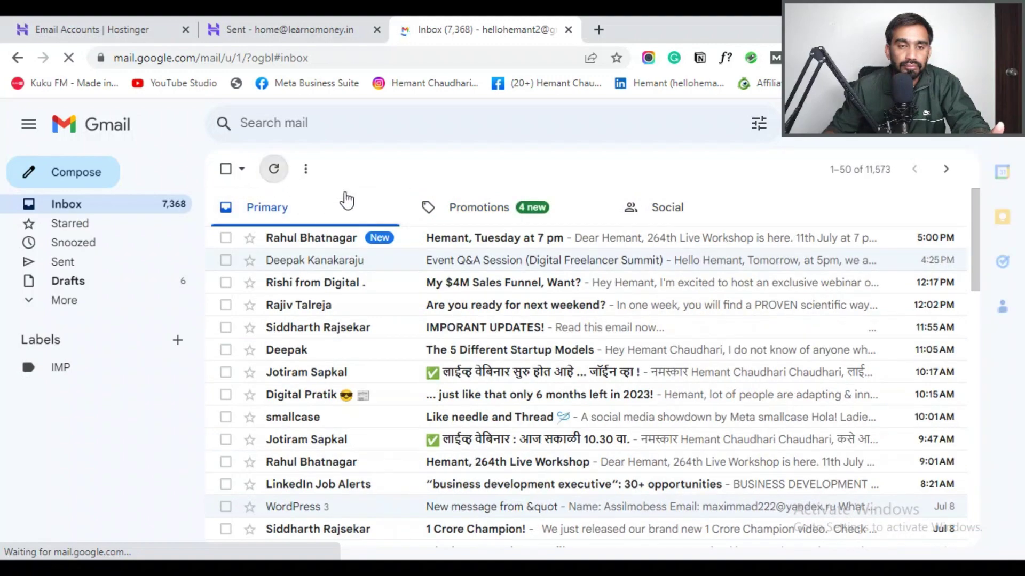
left_click(500, 223)
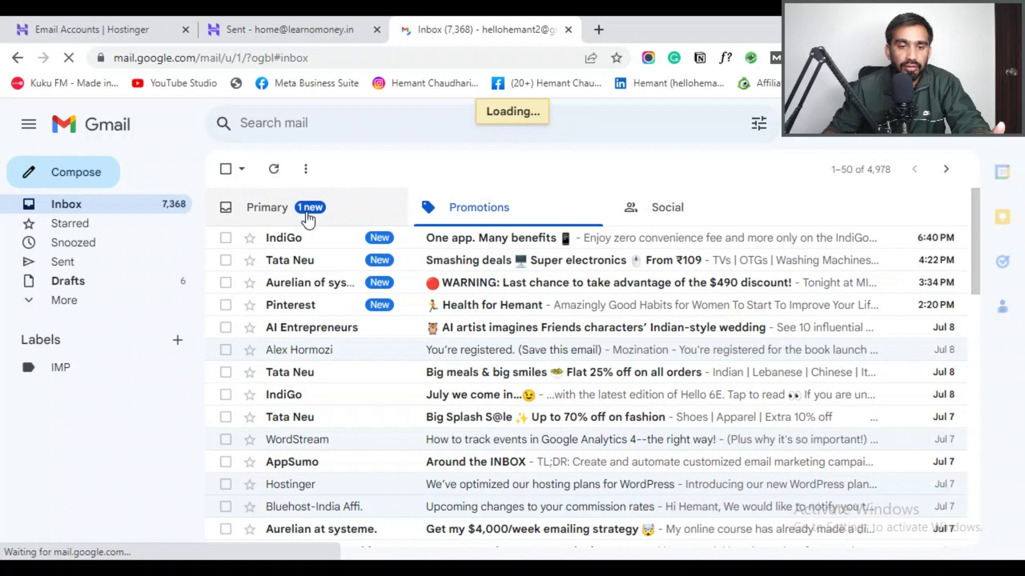
left_click(308, 218)
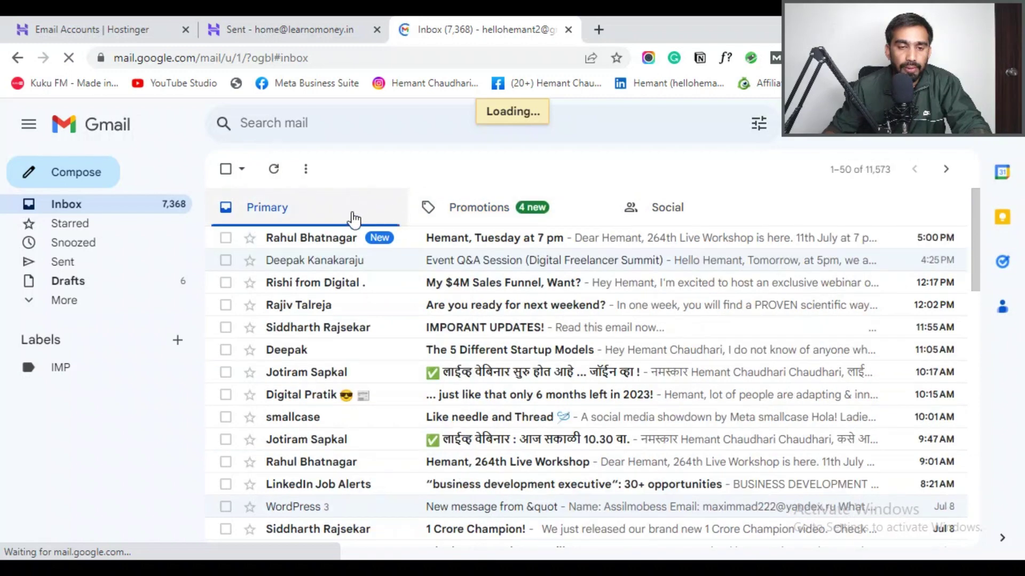
left_click(246, 30)
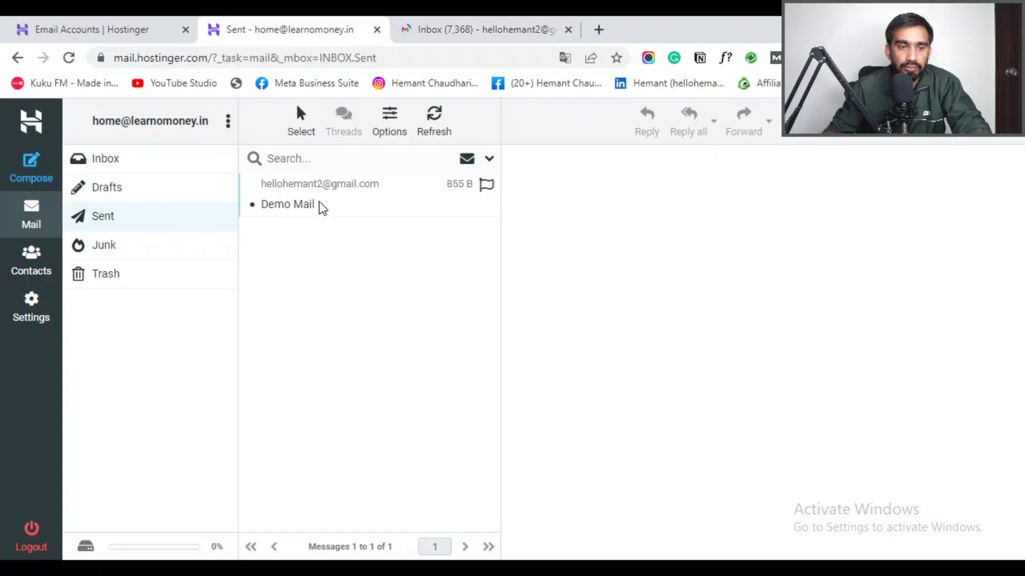
left_click(469, 31)
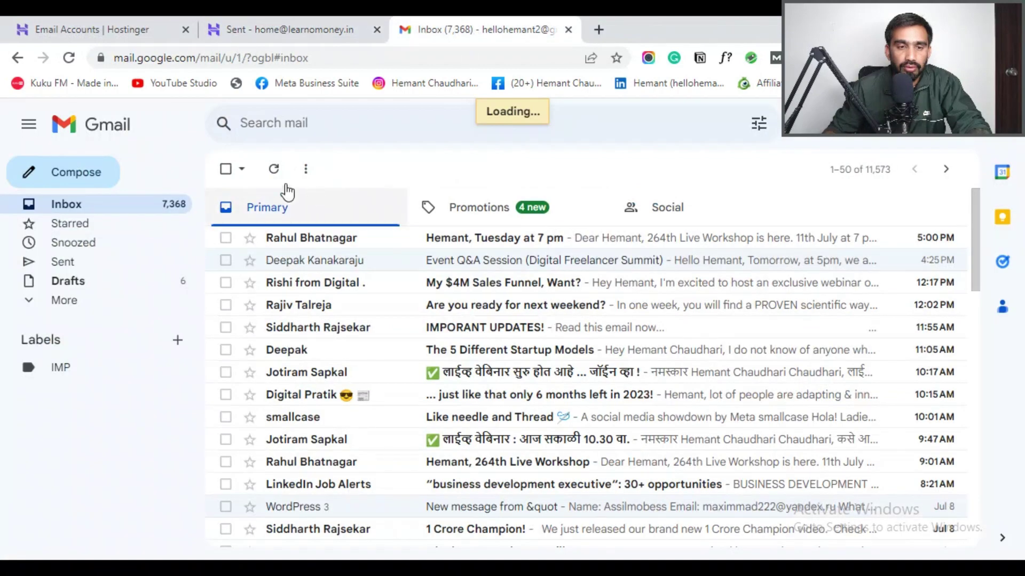
left_click(485, 209)
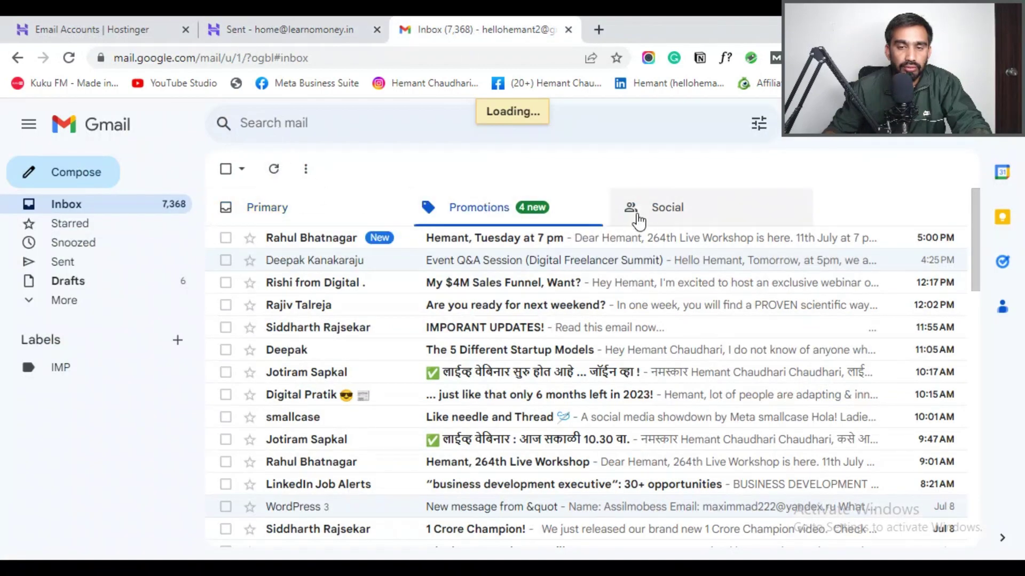
left_click(663, 221)
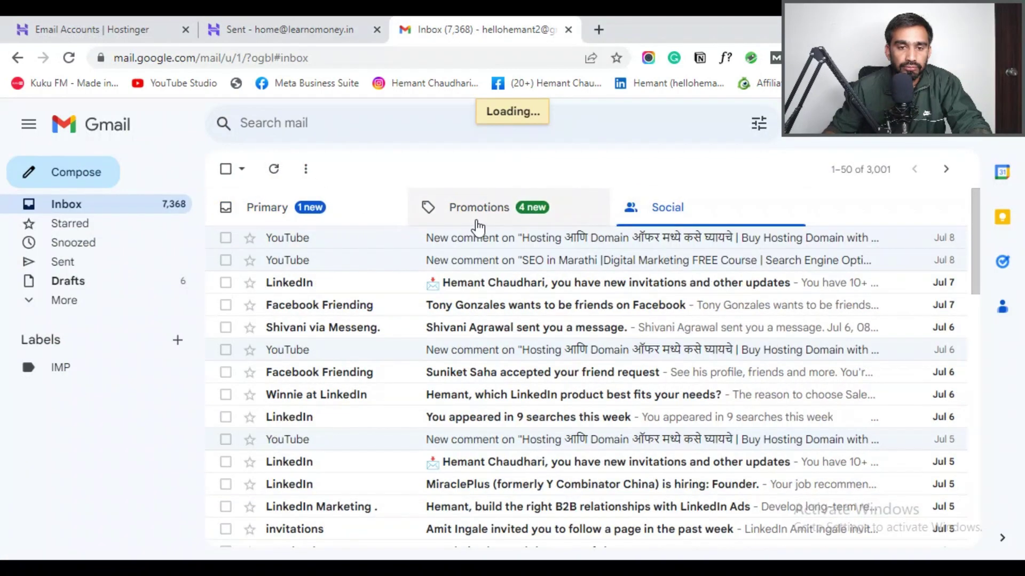
left_click(490, 225)
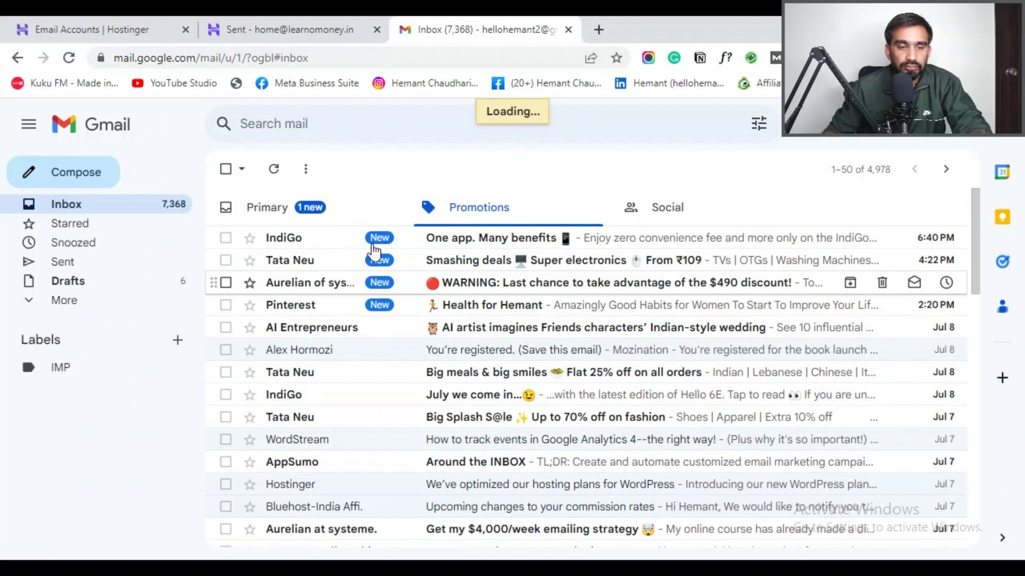
left_click(320, 216)
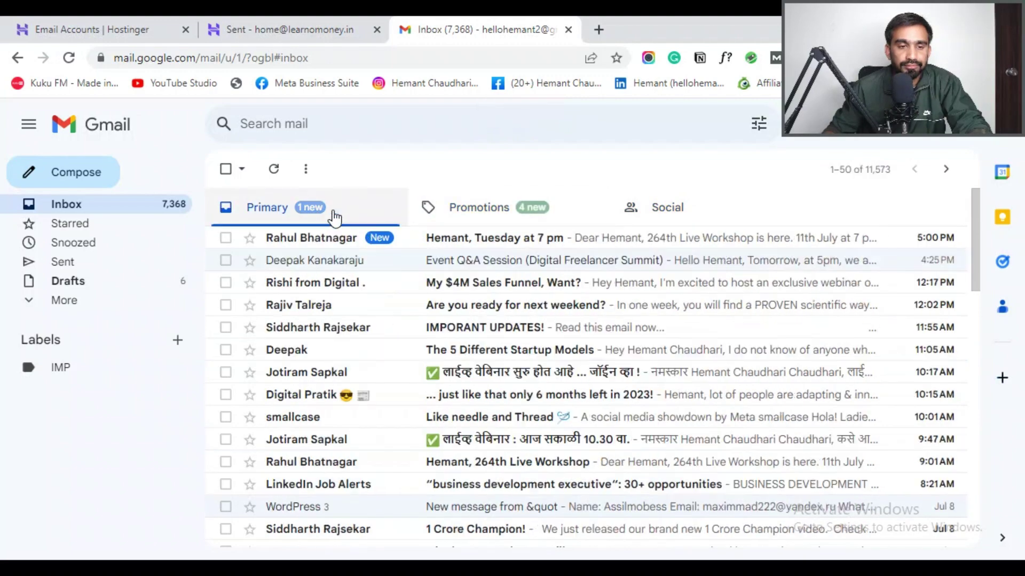
Step: Open the newest Primary email, refresh and reload the inbox, then return to webmail's Sent folder
left_click(472, 239)
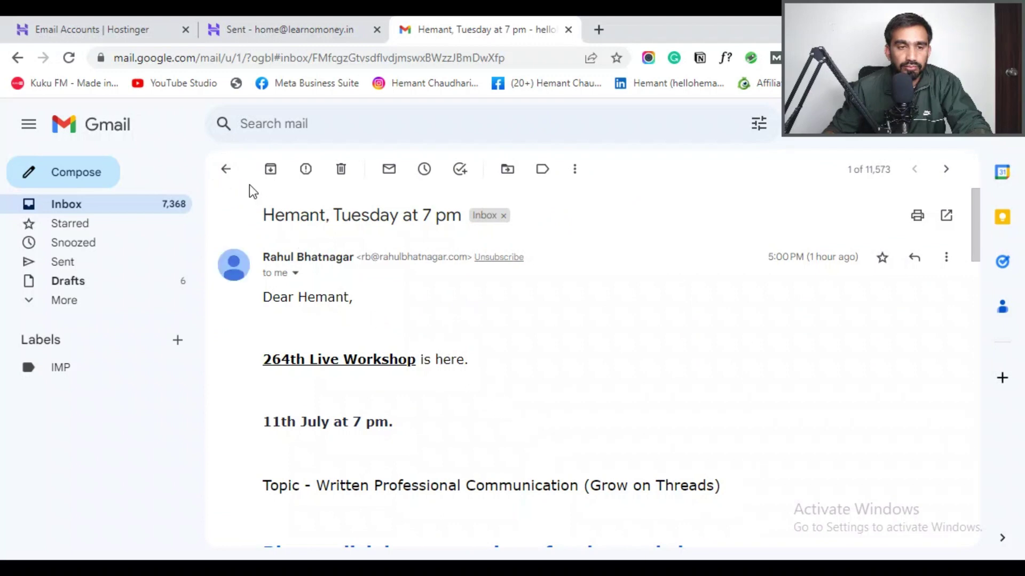
left_click(226, 170)
left_click(226, 170)
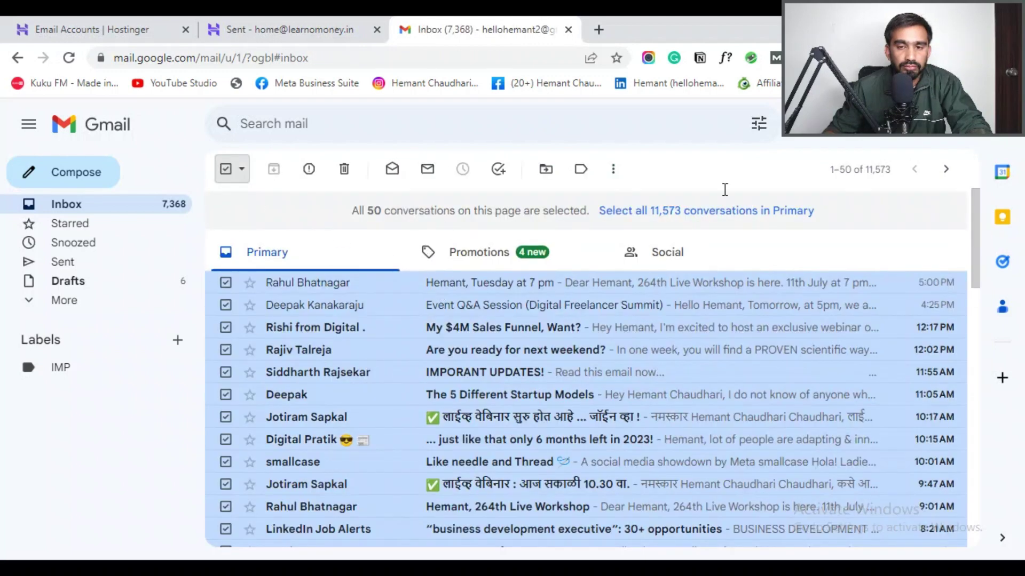
left_click(226, 170)
left_click(274, 170)
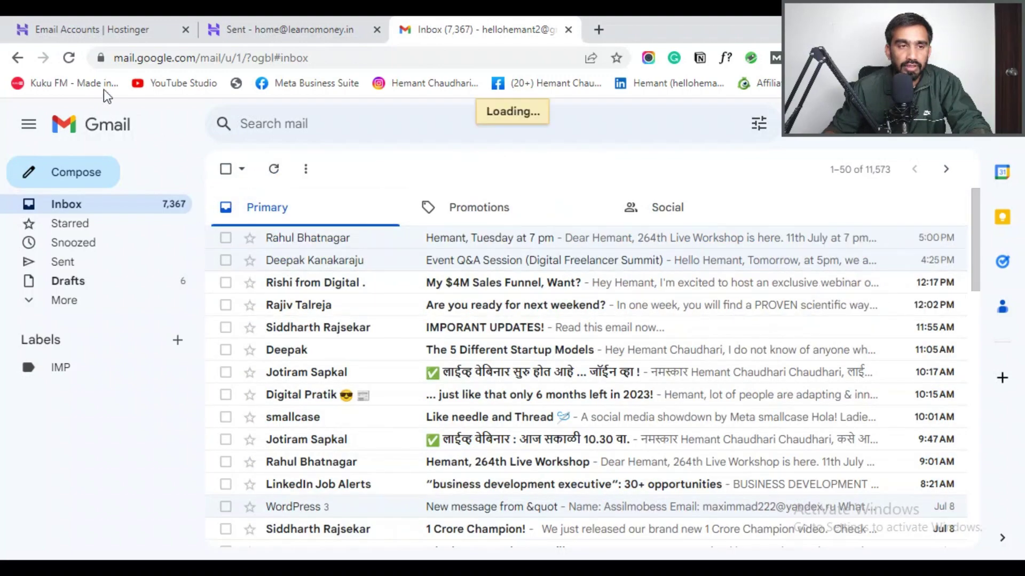
left_click(69, 58)
left_click(284, 24)
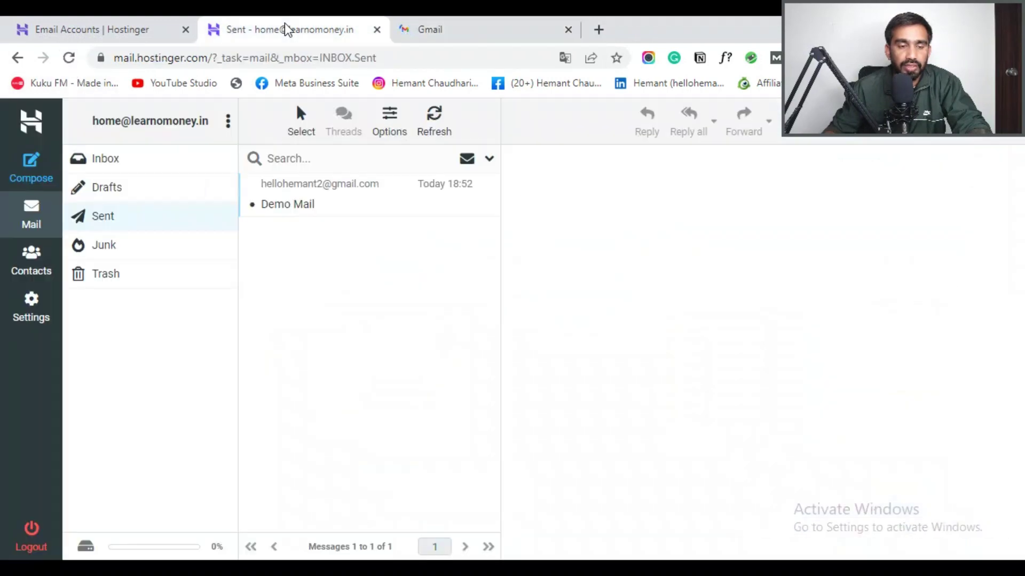
Step: Open the sent Demo Mail in the webmail Sent folder to view its body and send time
left_click(514, 22)
left_click(328, 31)
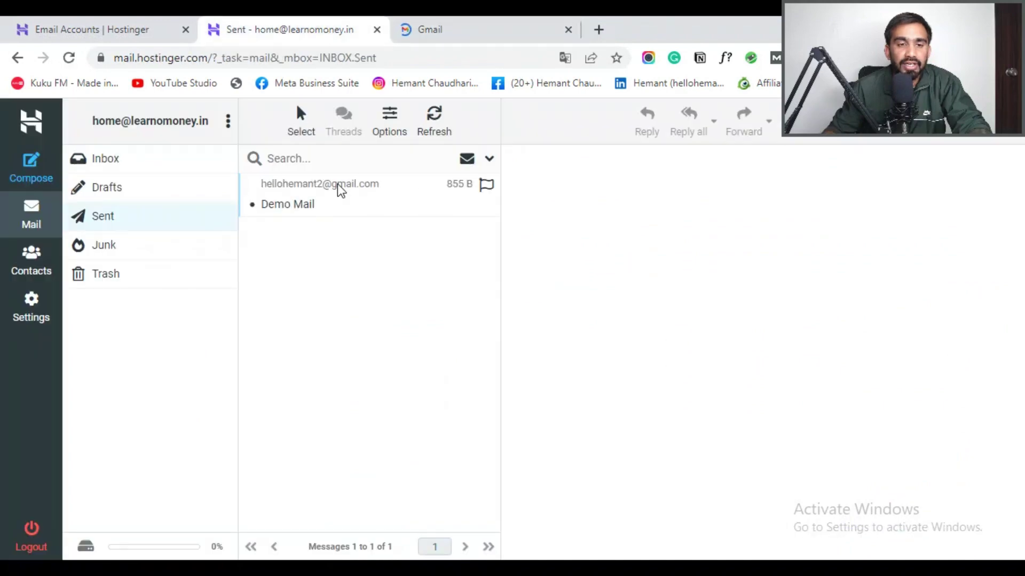
left_click(332, 196)
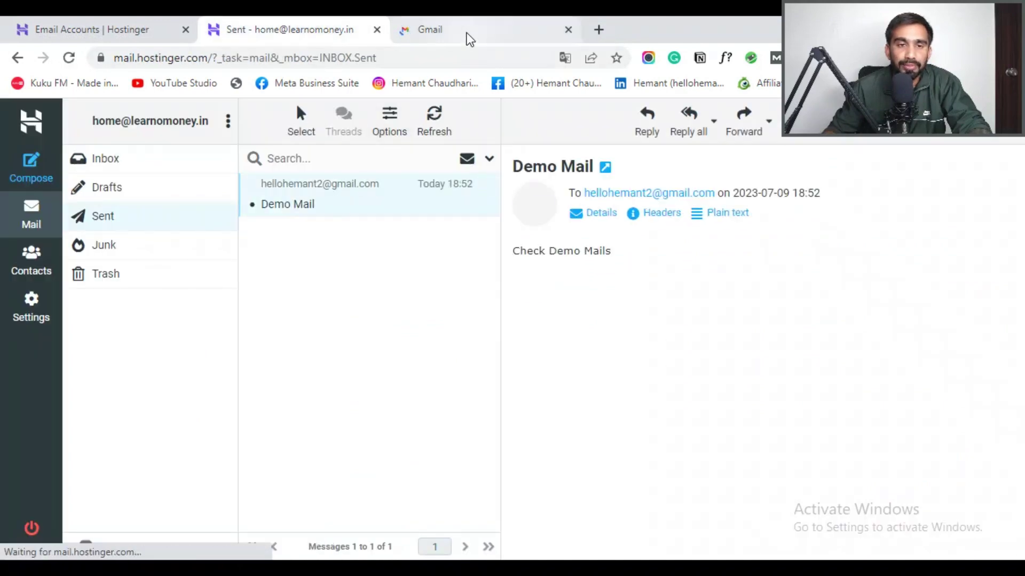
left_click(466, 33)
left_click(308, 31)
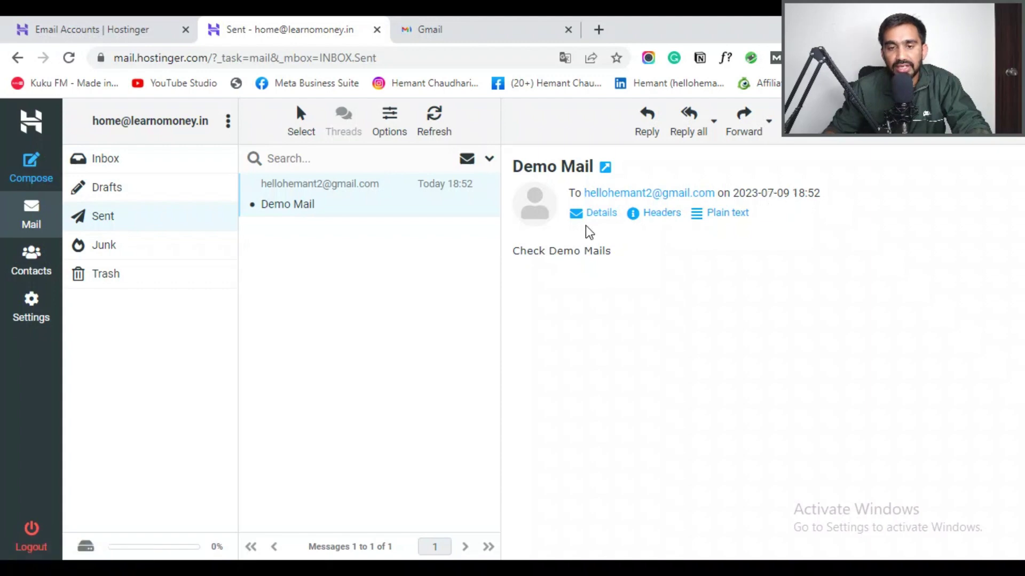
left_click(449, 19)
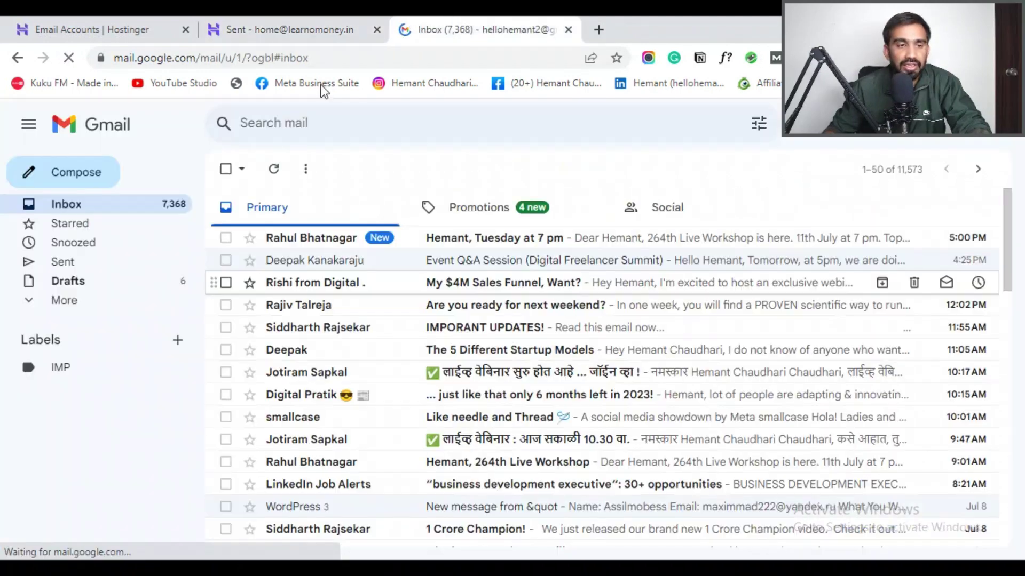
left_click(309, 24)
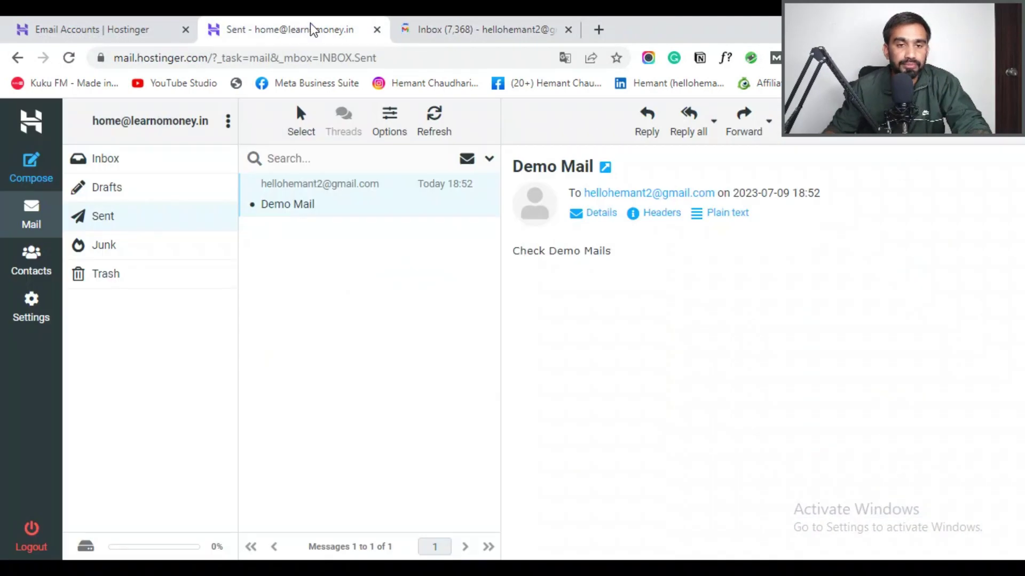
Step: Start a new Gmail message and select the webmail account's address to use as recipient
left_click(455, 21)
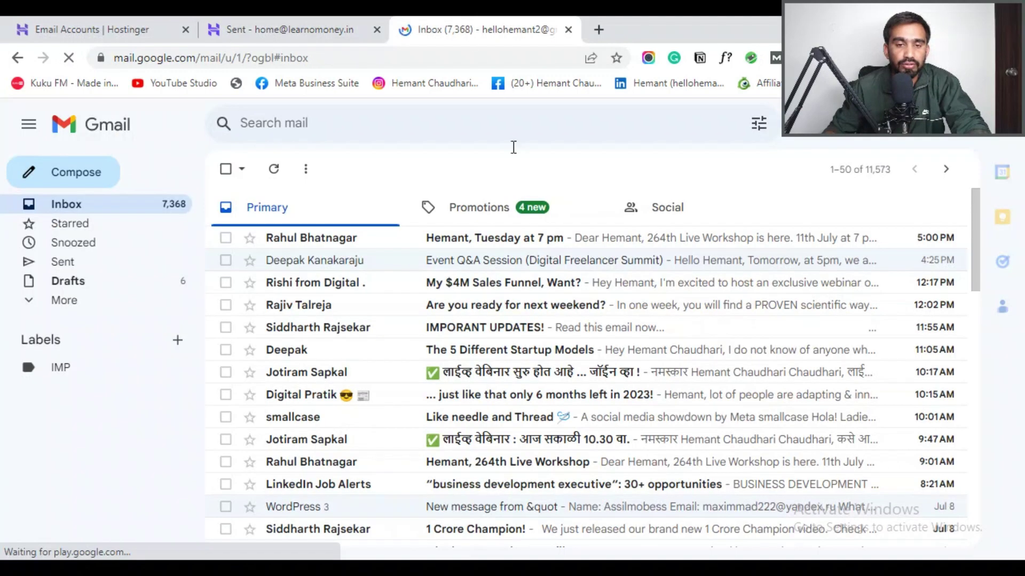
left_click(61, 178)
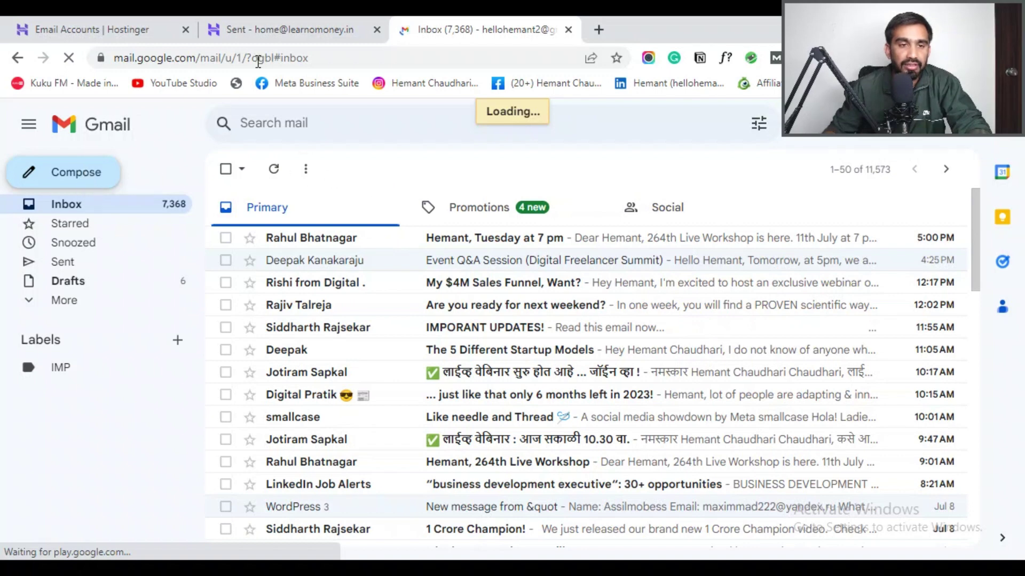
left_click(305, 21)
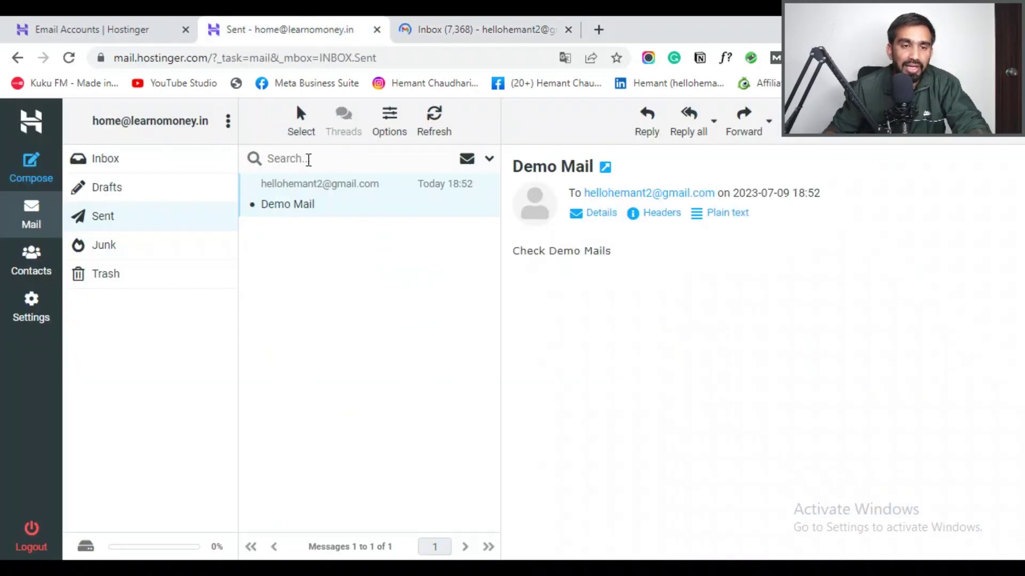
left_click_drag(85, 115, 207, 137)
key("ctrl+c")
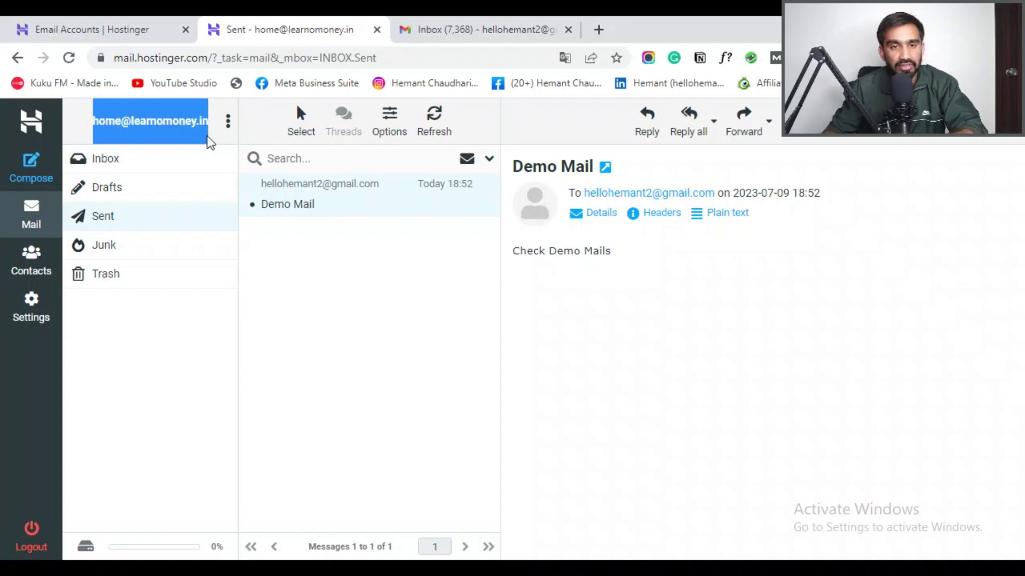
left_click(498, 31)
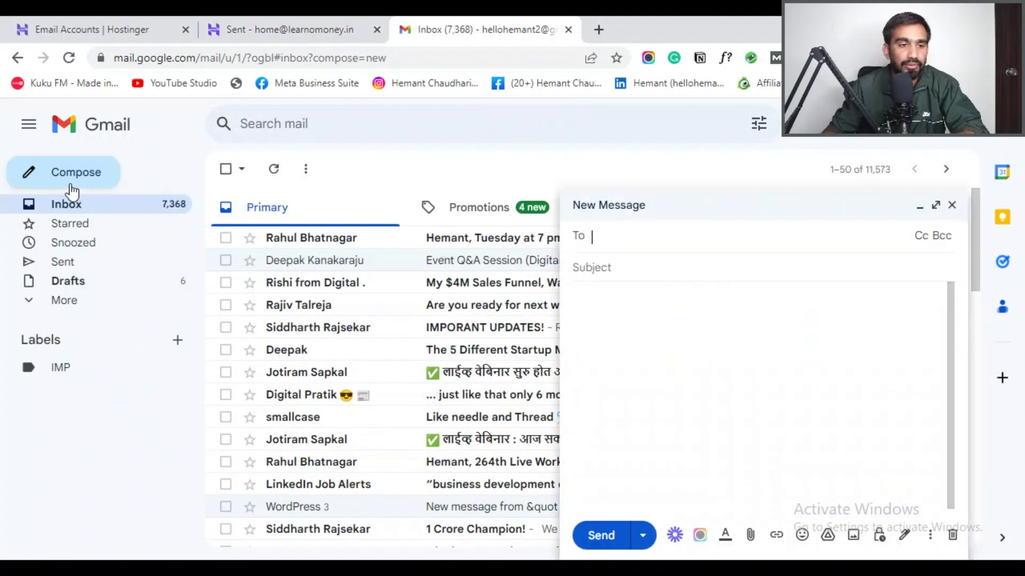
Step: Paste the domain mailbox address as recipient, enter subject 'Demo Web' and body 'ok', and send
key("ctrl+v")
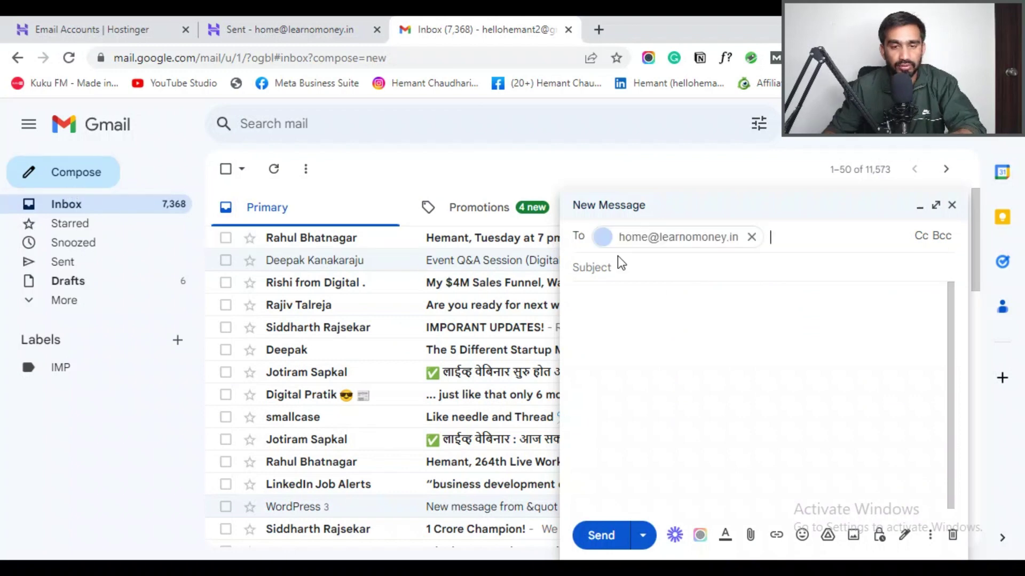
left_click(622, 267)
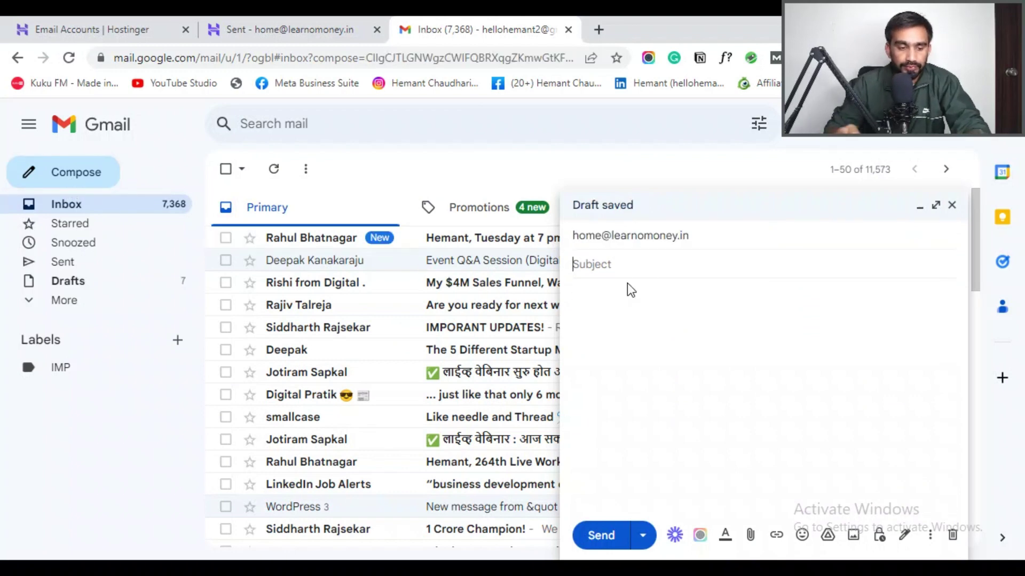
type("Demo")
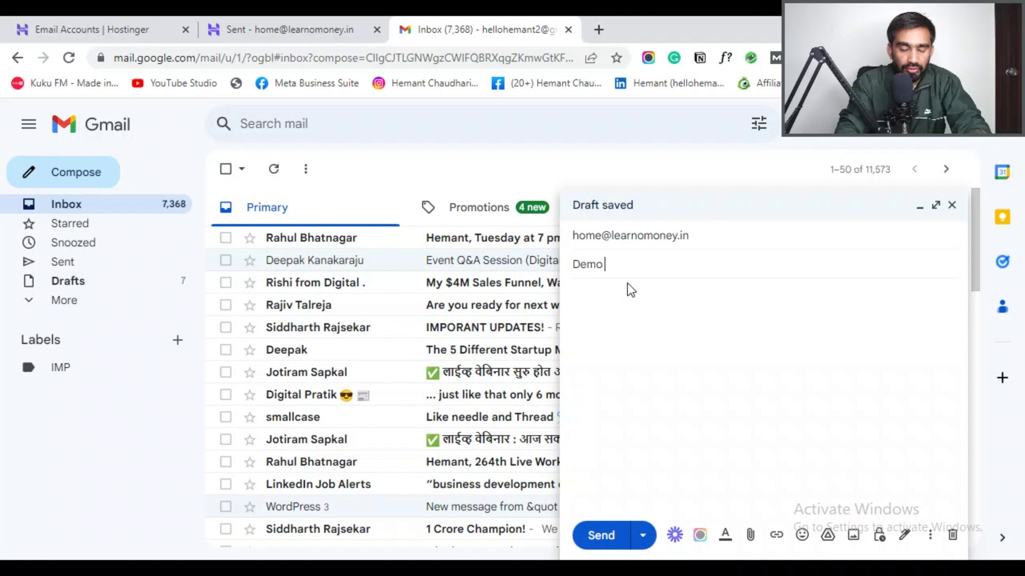
type(" Web")
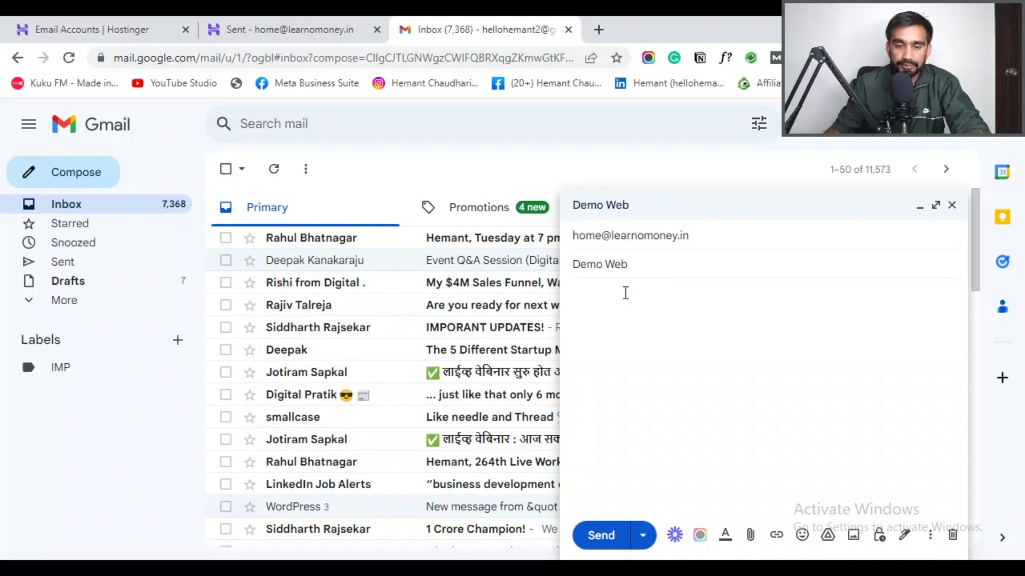
left_click(614, 311)
type("ok")
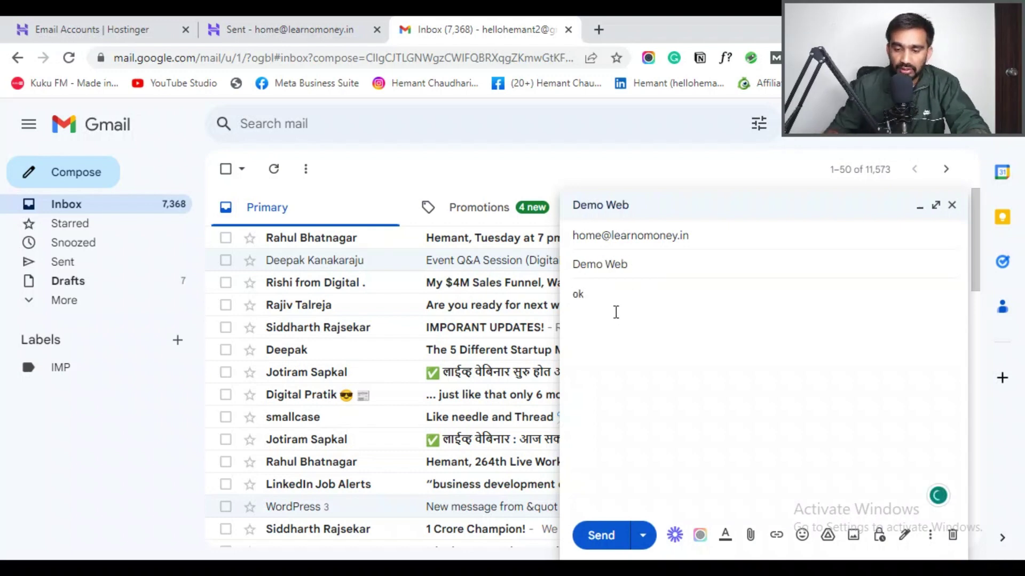
left_click(586, 537)
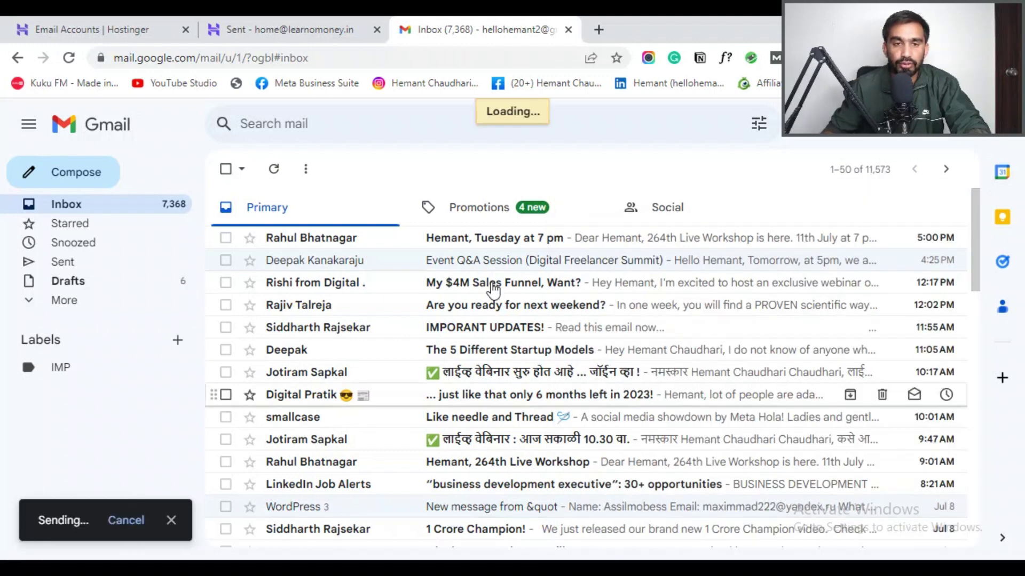
Step: Refresh the domain webmail repeatedly, checking back on Gmail, while waiting for new mail
left_click(276, 32)
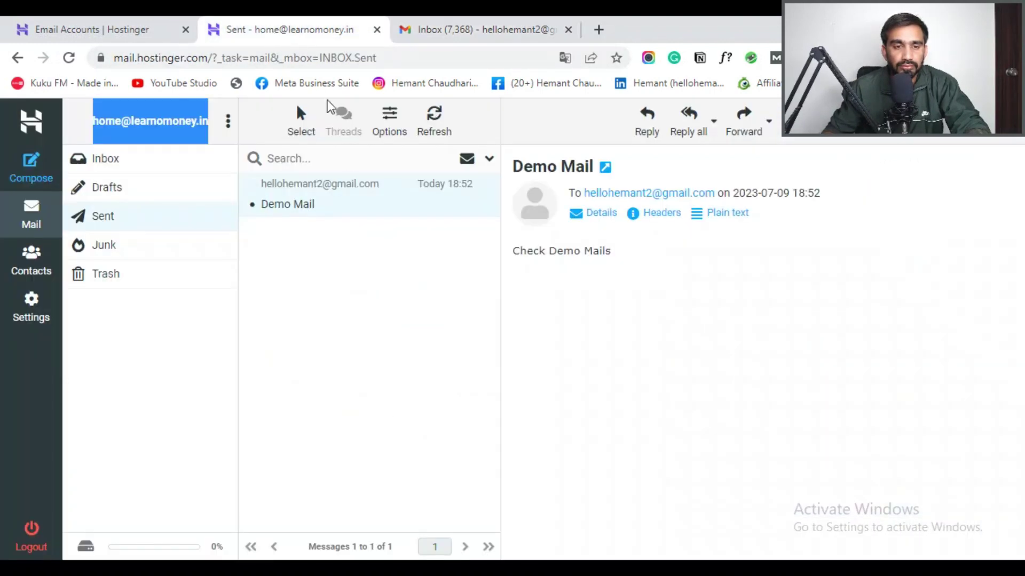
left_click(430, 134)
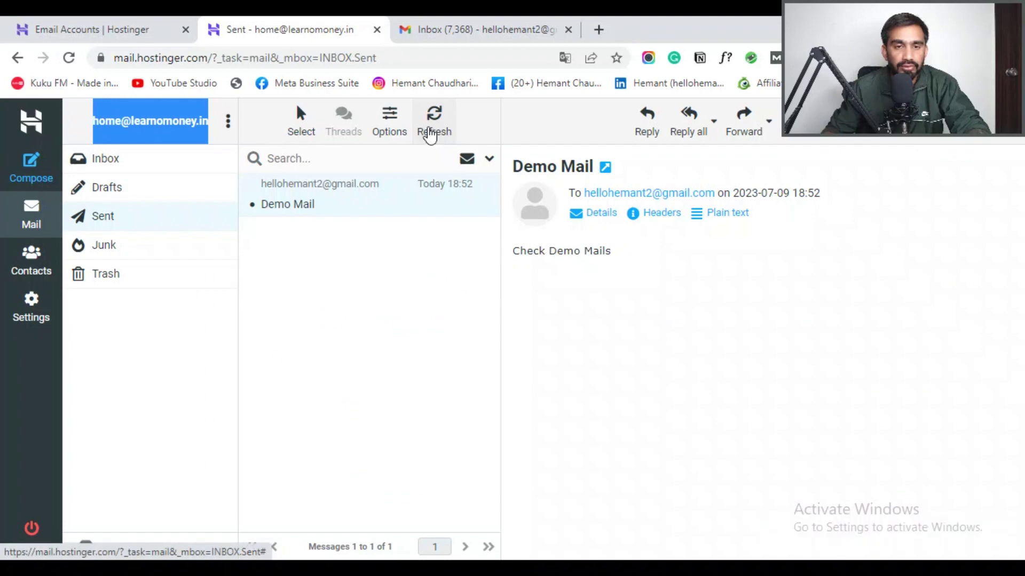
left_click(431, 133)
left_click(433, 128)
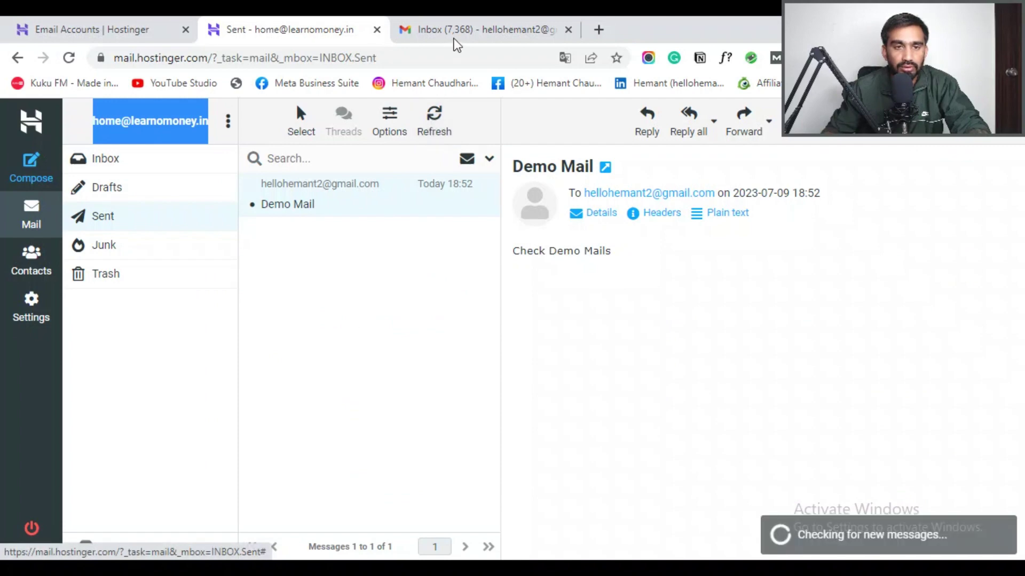
left_click(456, 33)
left_click(312, 28)
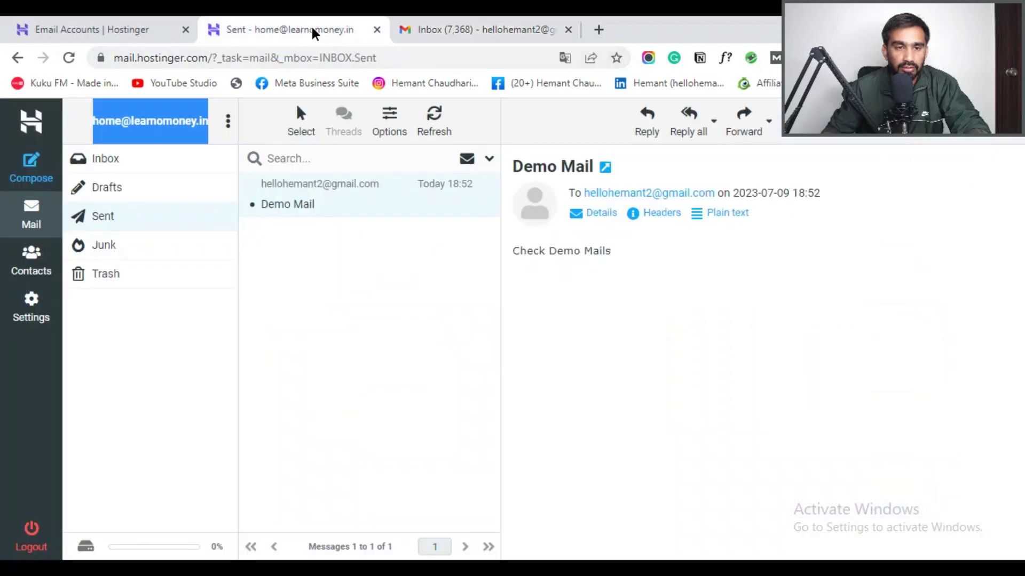
left_click(441, 130)
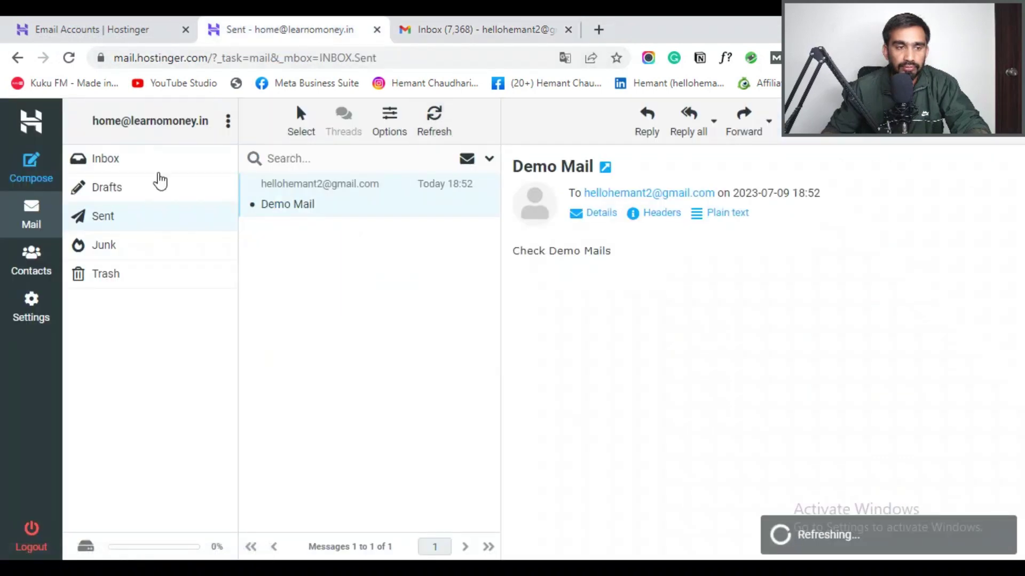
left_click(435, 126)
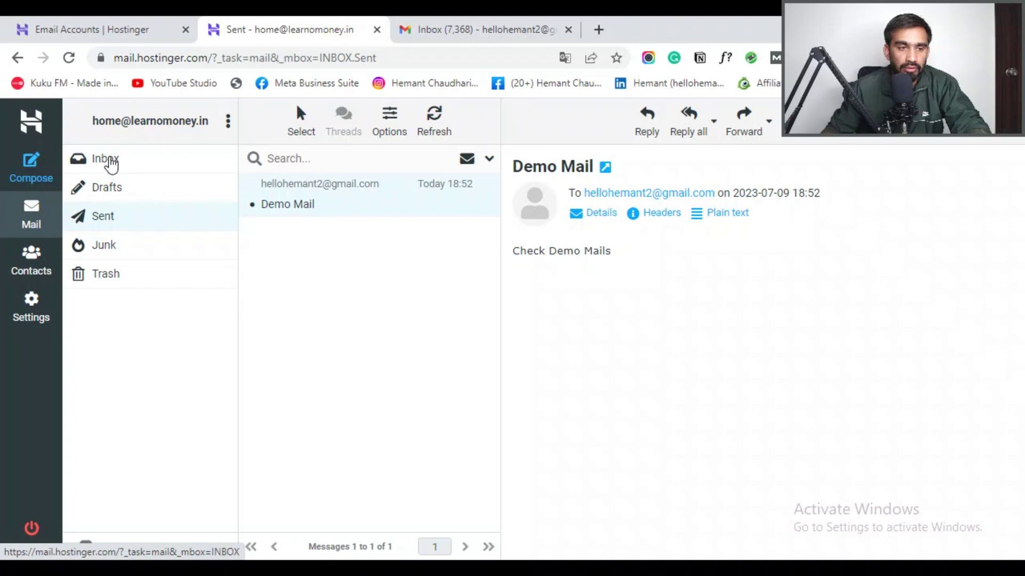
Step: Open the webmail Inbox, refresh until 'Demo Web' arrives, and read its 'ok' body
left_click(110, 164)
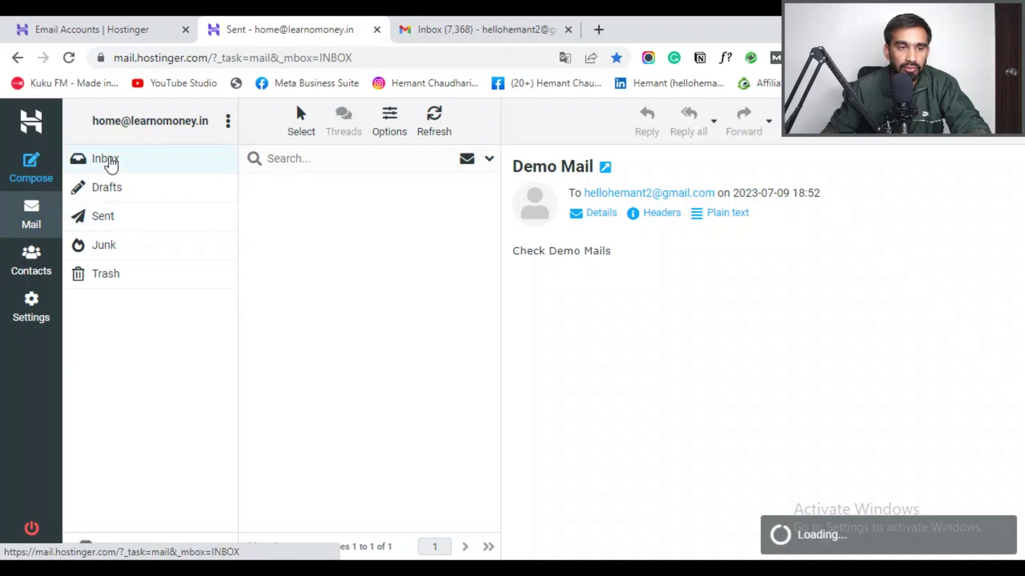
left_click(432, 133)
left_click(433, 134)
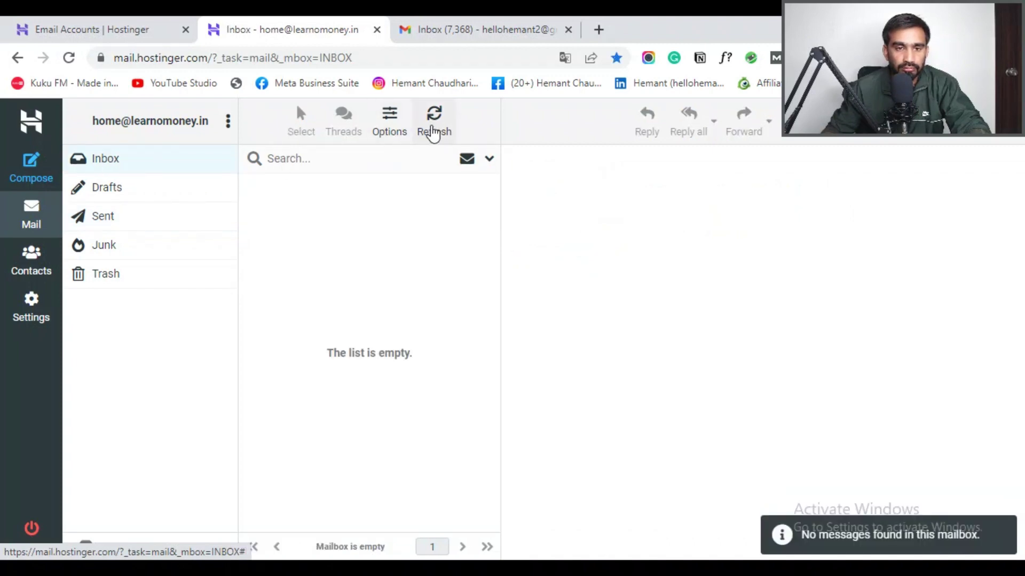
left_click(433, 134)
left_click(446, 20)
left_click(297, 23)
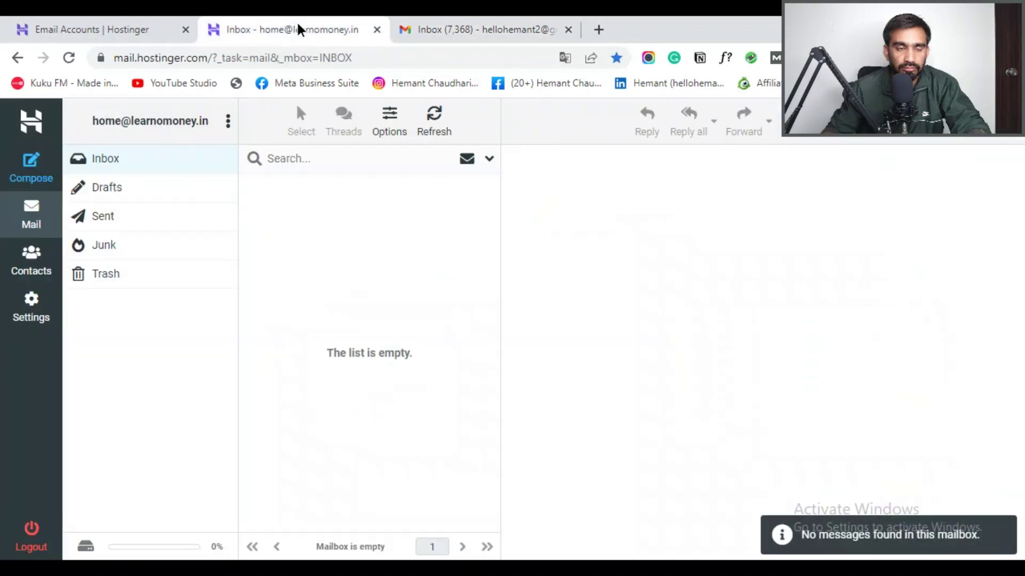
left_click(432, 122)
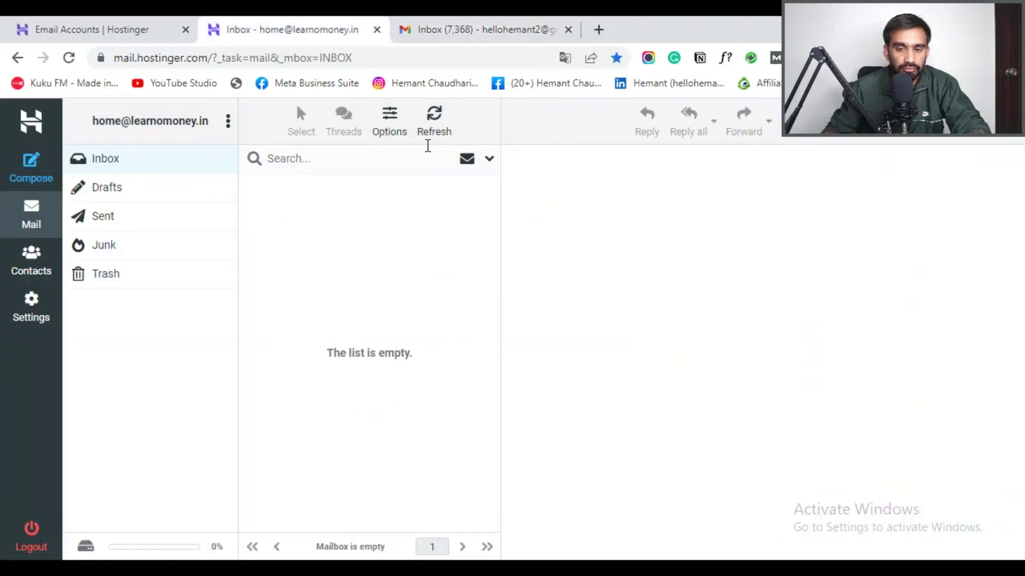
left_click(434, 120)
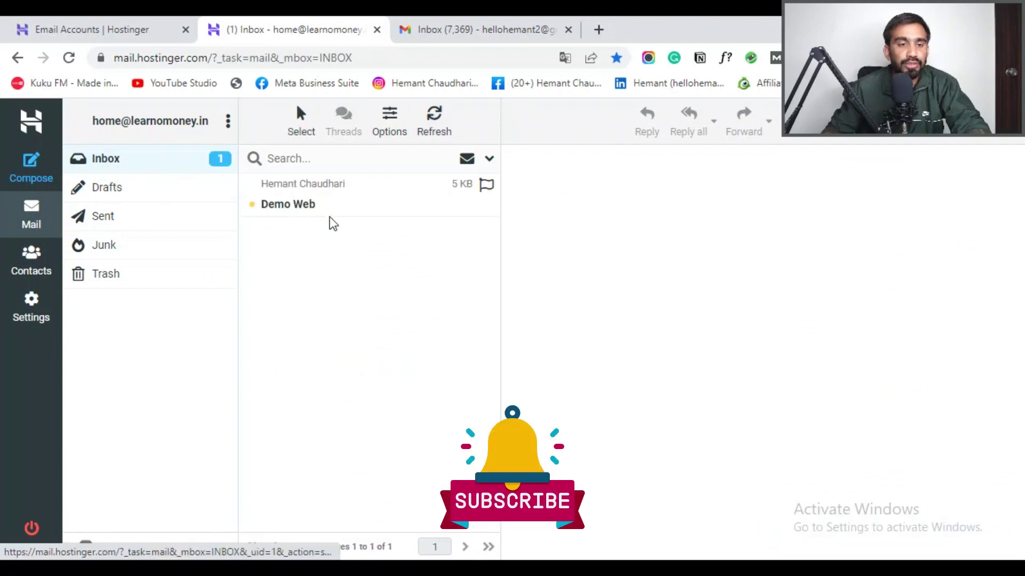
left_click(301, 205)
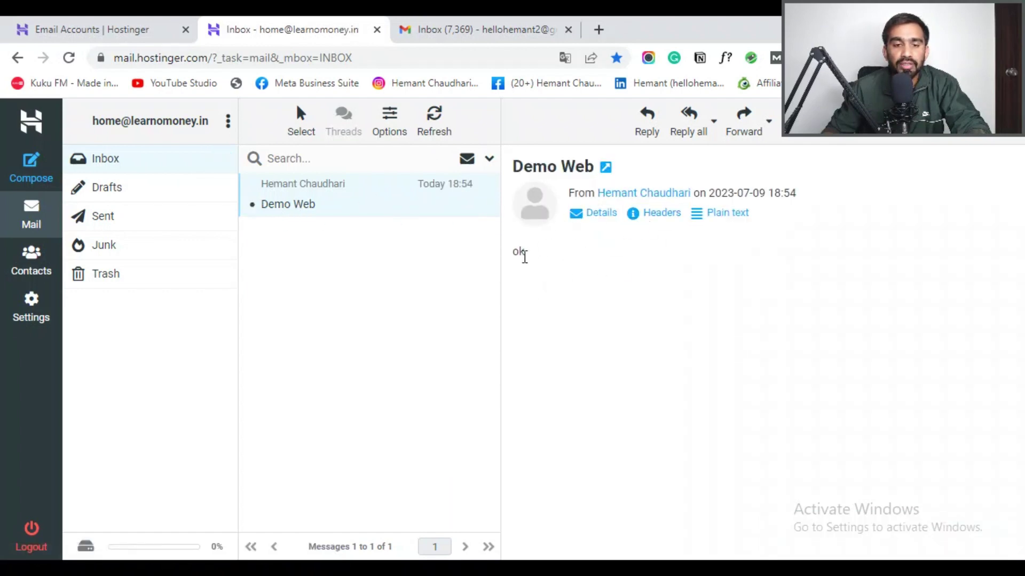
left_click(454, 32)
Step: Reply to Demo Mail in Gmail with the 'Mail received.' smart reply, then return to webmail
left_click(491, 246)
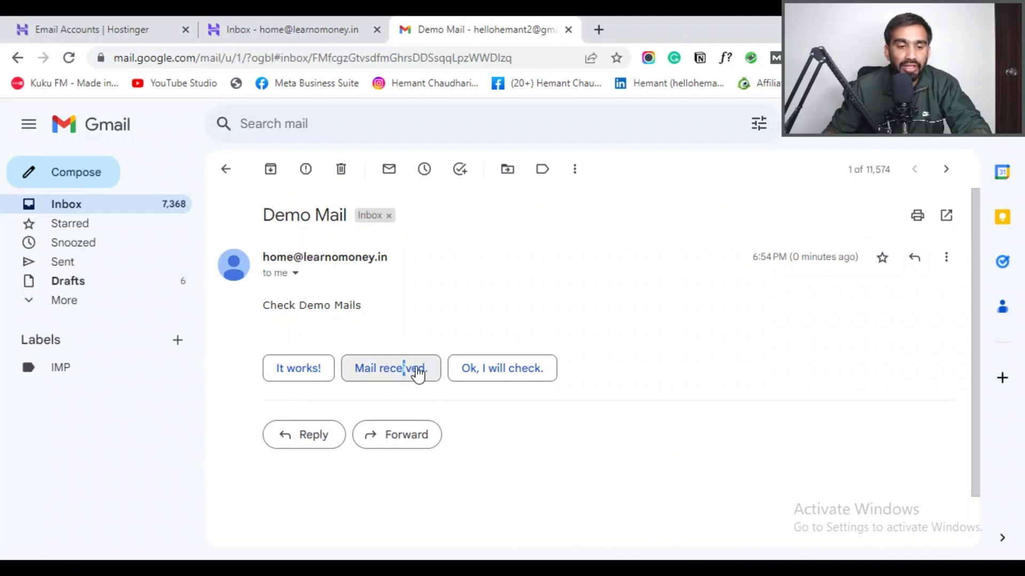
left_click(414, 373)
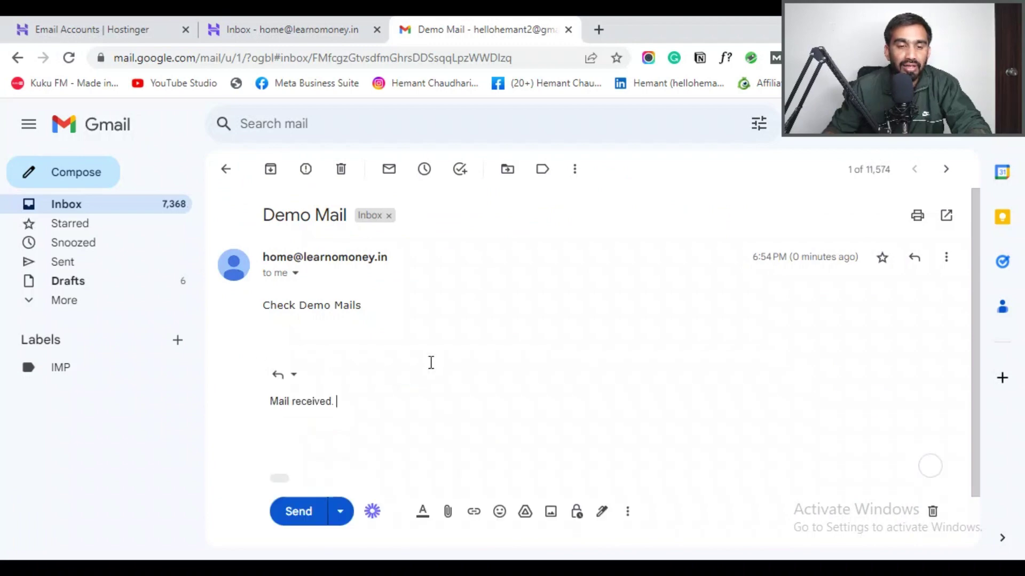
left_click(298, 509)
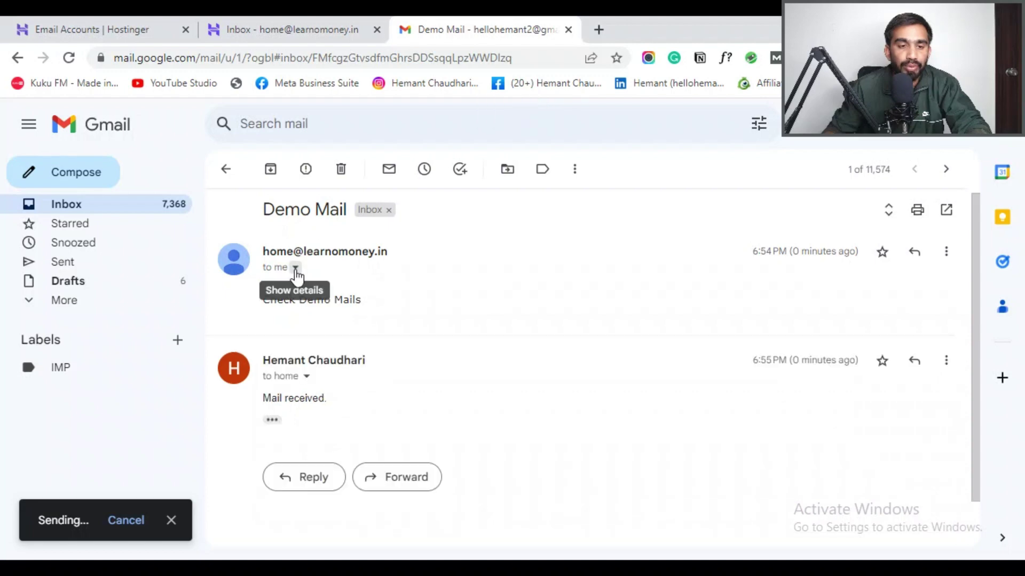
left_click(295, 269)
left_click(308, 27)
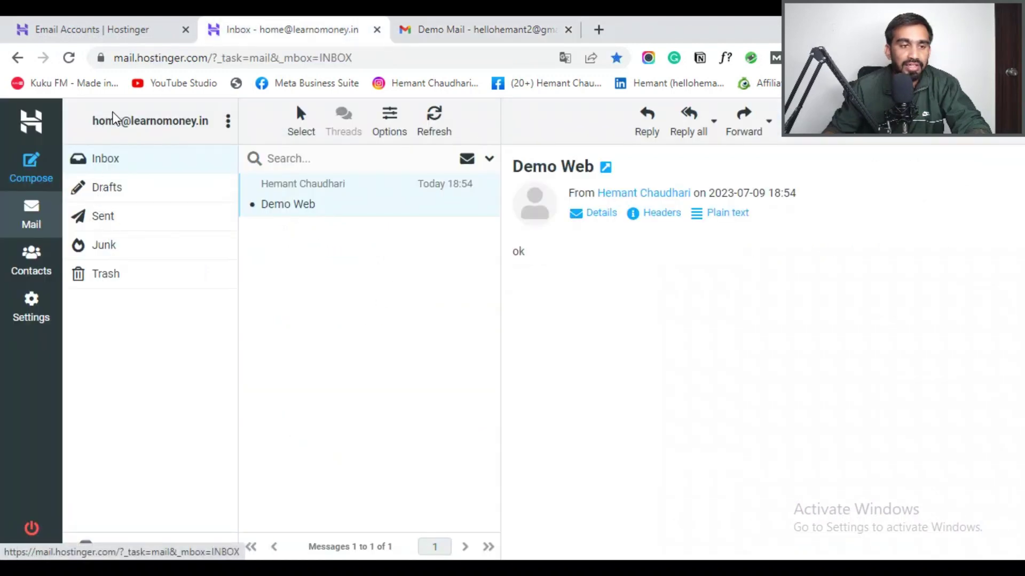
Step: Refresh the webmail Inbox until 'Re: Demo Mail' arrives, read it, then return to hPanel Email Accounts
left_click(425, 129)
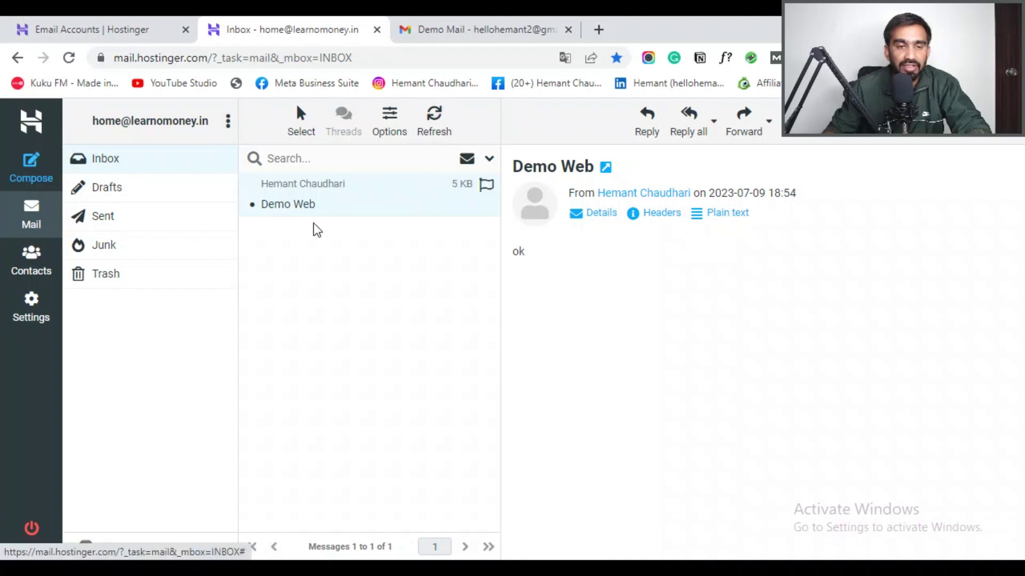
left_click(434, 123)
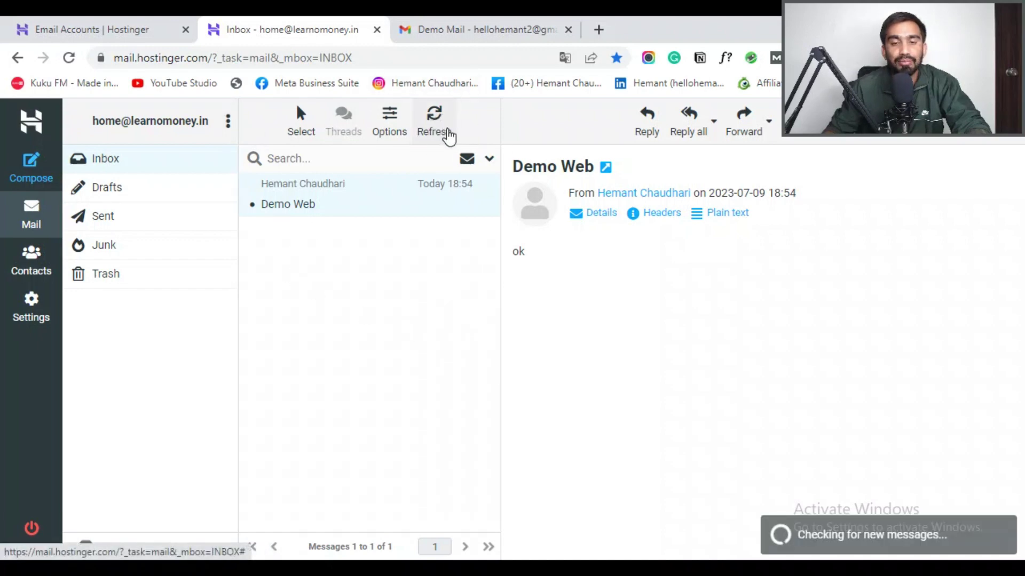
left_click(448, 135)
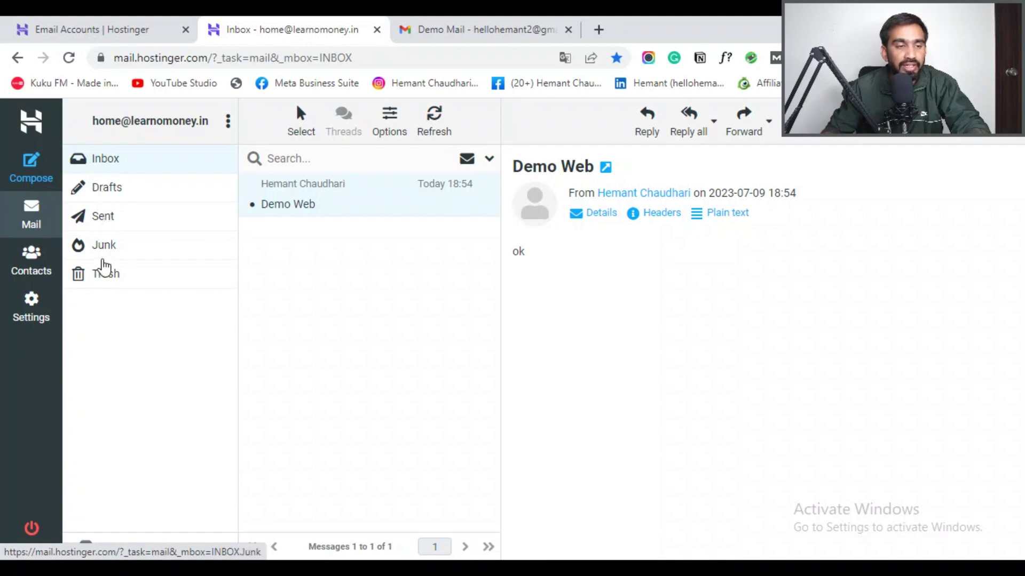
left_click(427, 135)
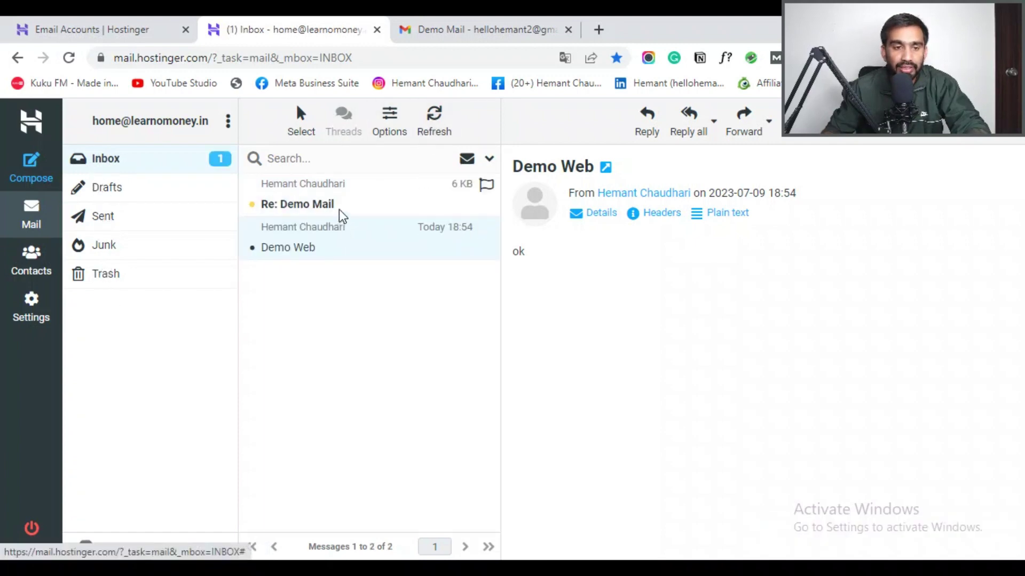
left_click(334, 205)
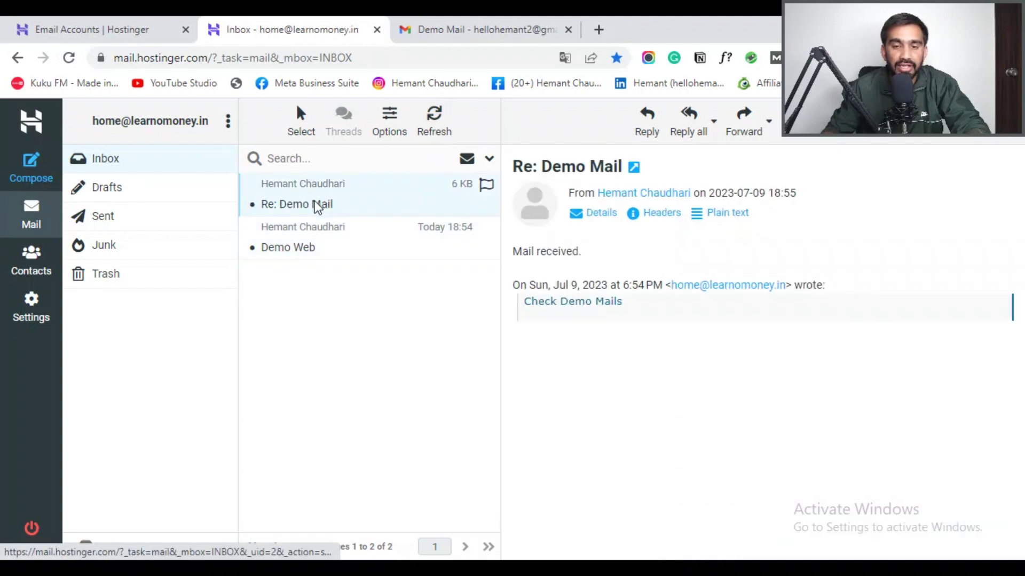
left_click(130, 22)
scroll(677, 383, "up", 5)
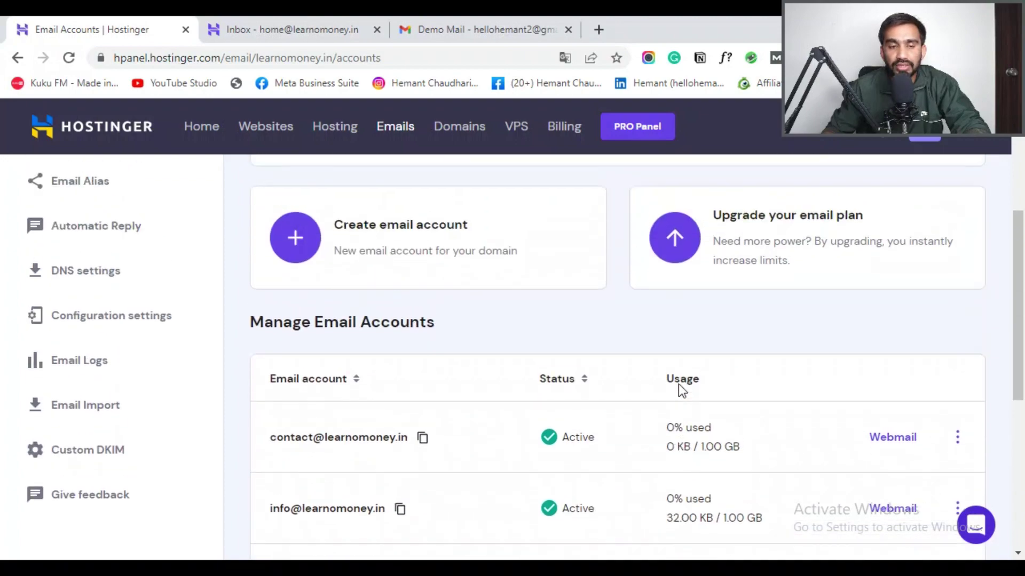
Step: Glance over the webmail reply and the Gmail Demo Mail thread before returning to hPanel
scroll(678, 384, "down", 6)
scroll(670, 385, "up", 10)
left_click(286, 24)
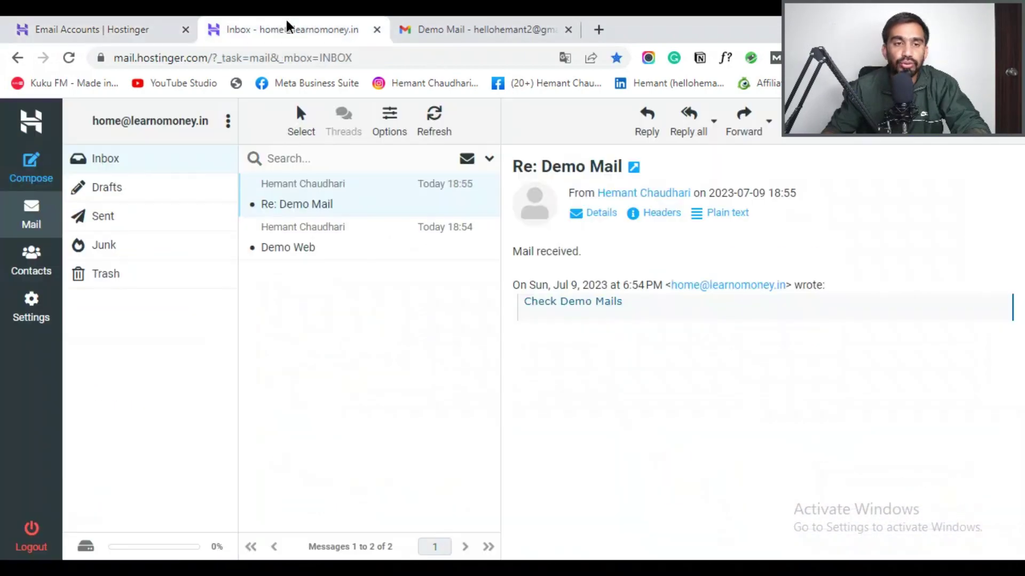
left_click(82, 24)
left_click(473, 27)
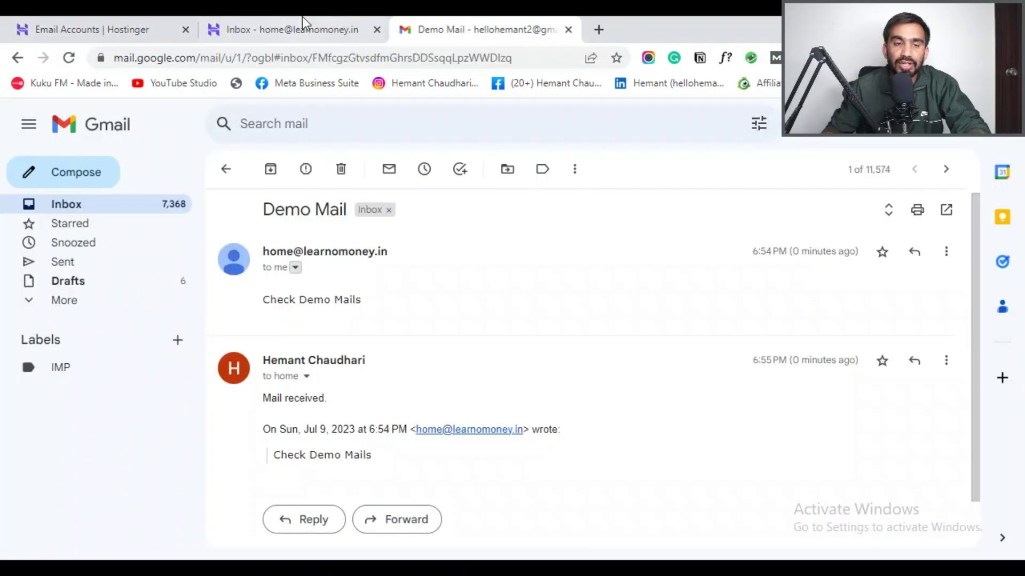
left_click(302, 19)
left_click(132, 21)
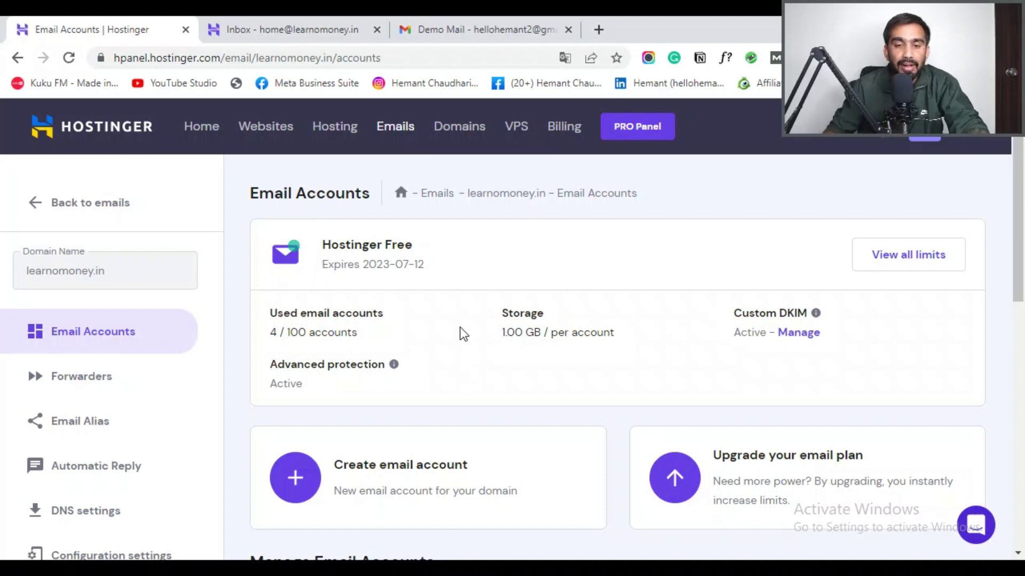
Step: Go from hPanel Home to Emails and manage learnomoney.in, showing 4 / 100 accounts used
left_click(196, 128)
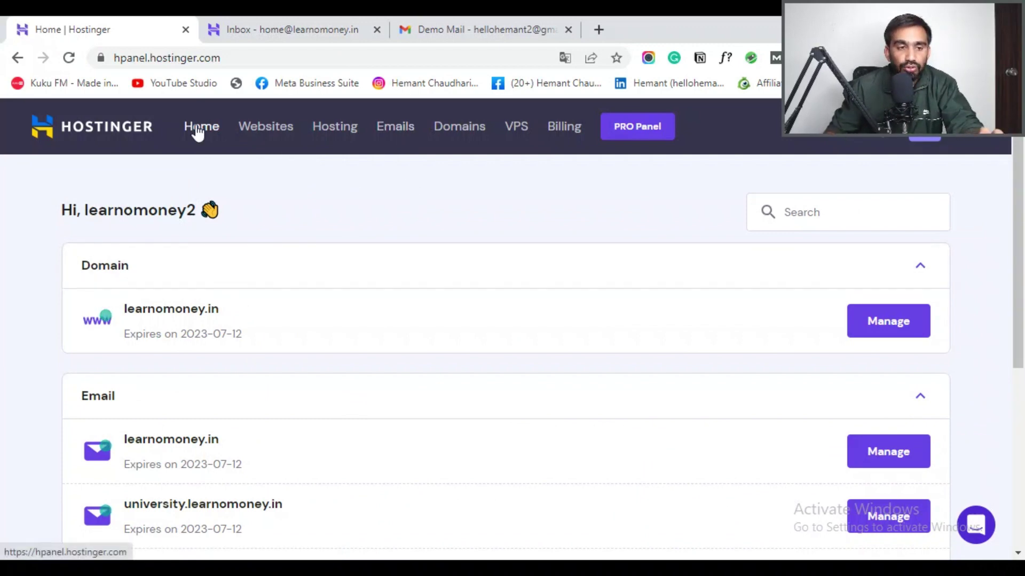
left_click(387, 129)
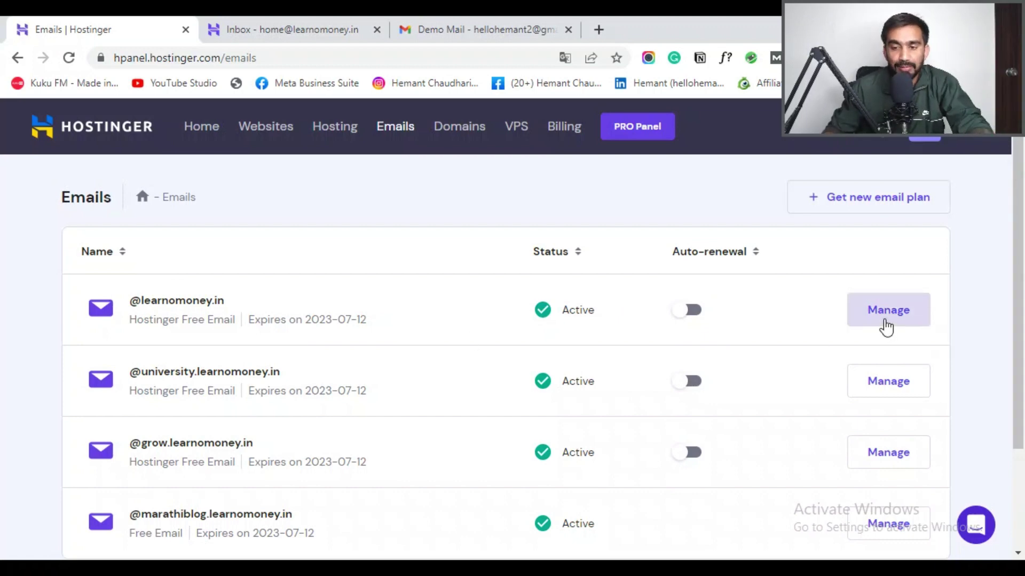
left_click(884, 321)
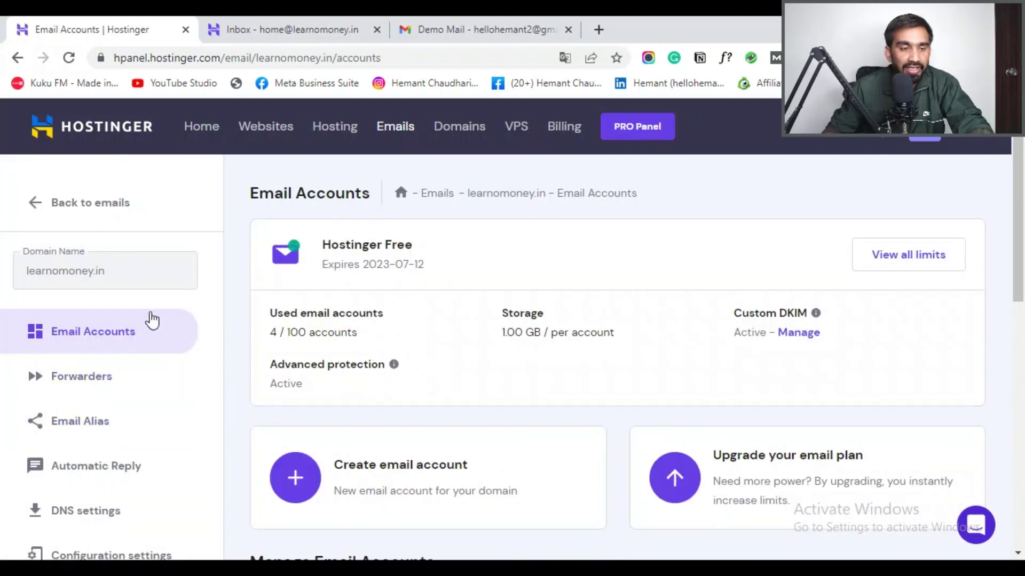
scroll(488, 323, "down", 5)
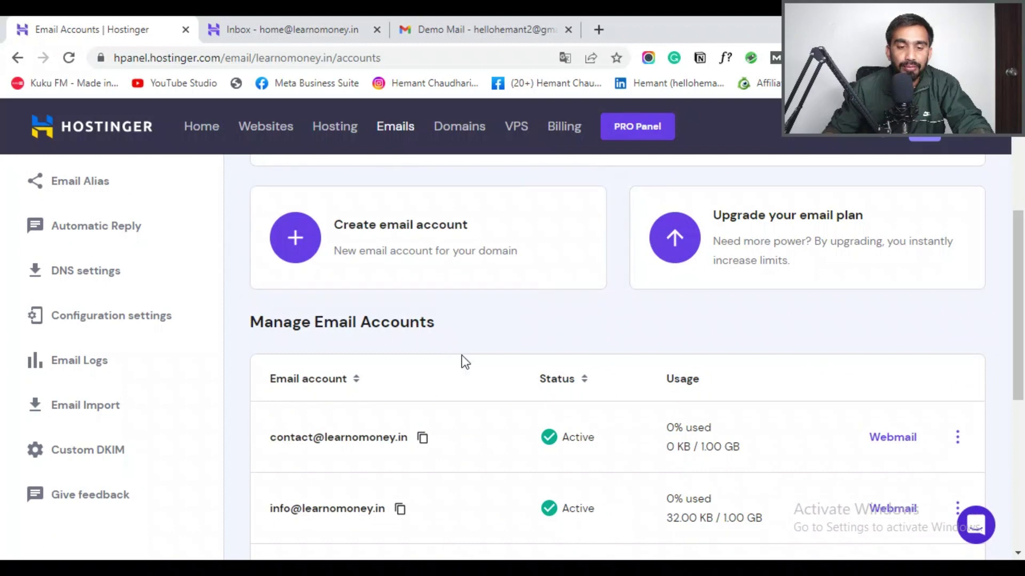
scroll(459, 363, "down", 5)
scroll(399, 425, "up", 3)
scroll(399, 425, "up", 3)
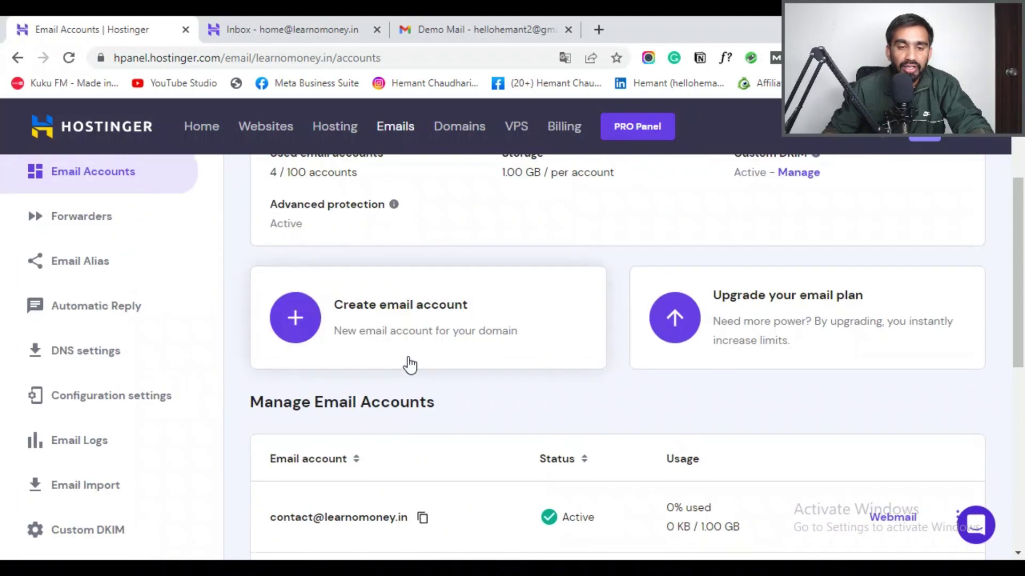
left_click(426, 318)
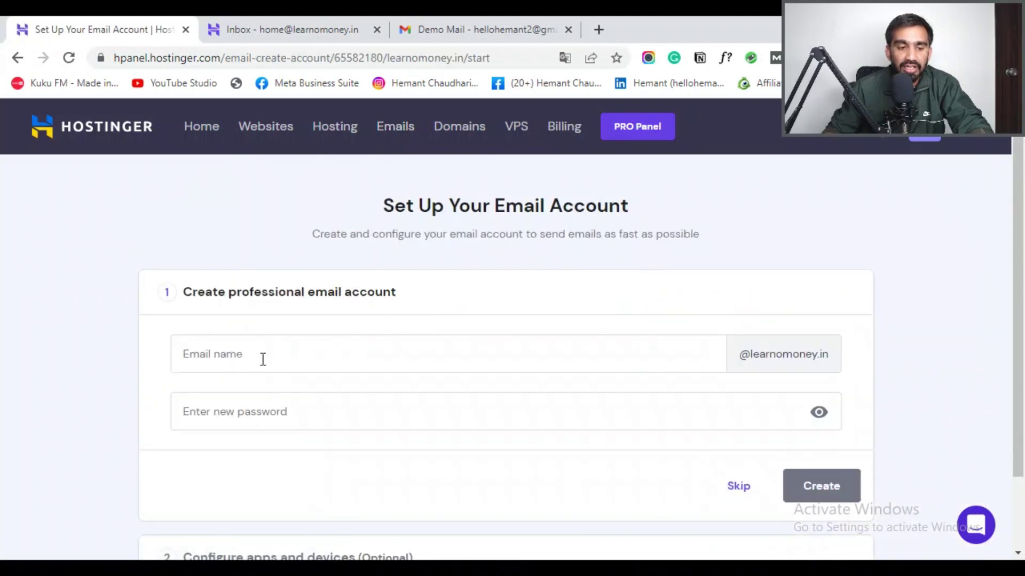
scroll(270, 415, "down", 2)
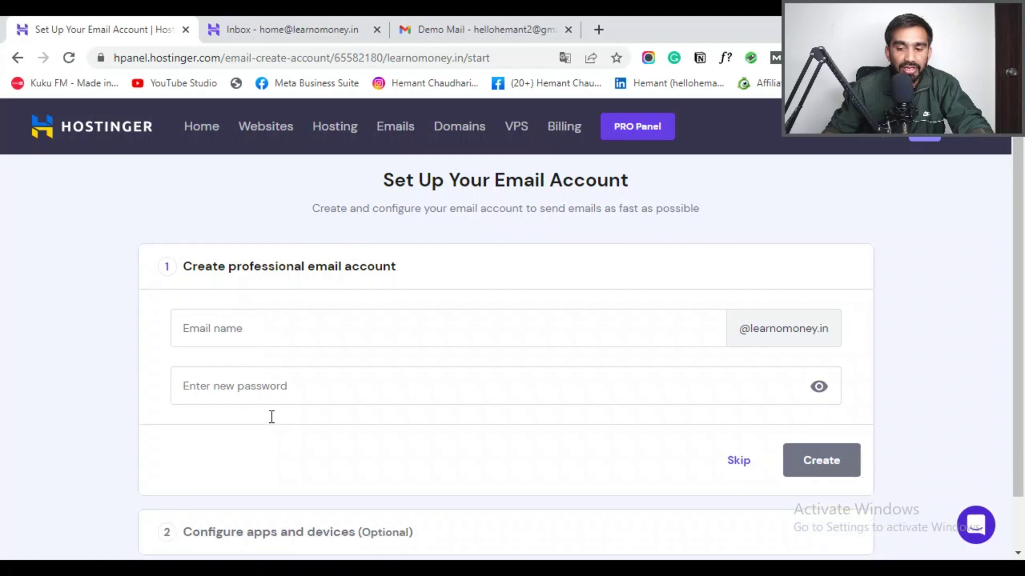
left_click(252, 327)
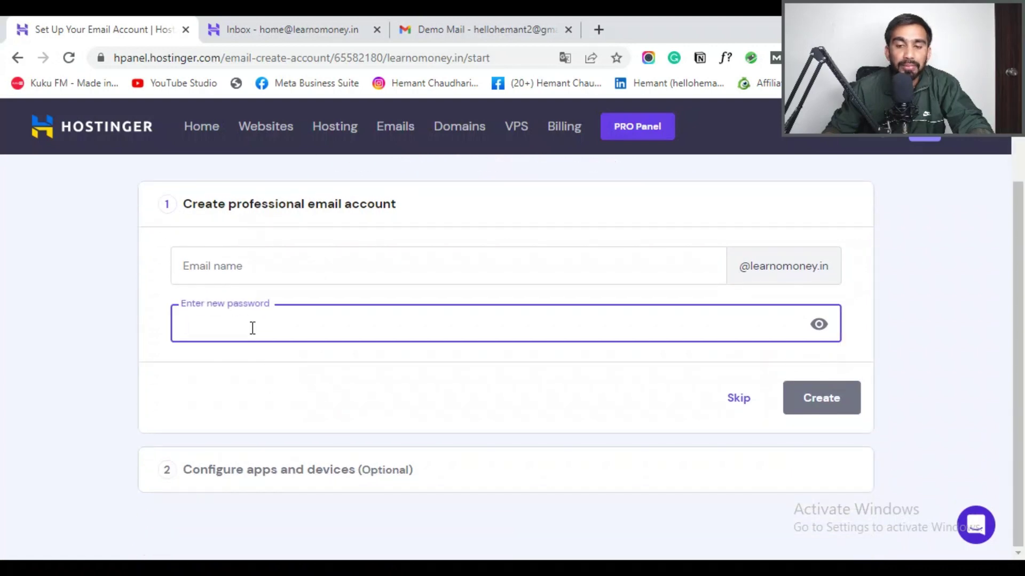
scroll(260, 272, "up", 2)
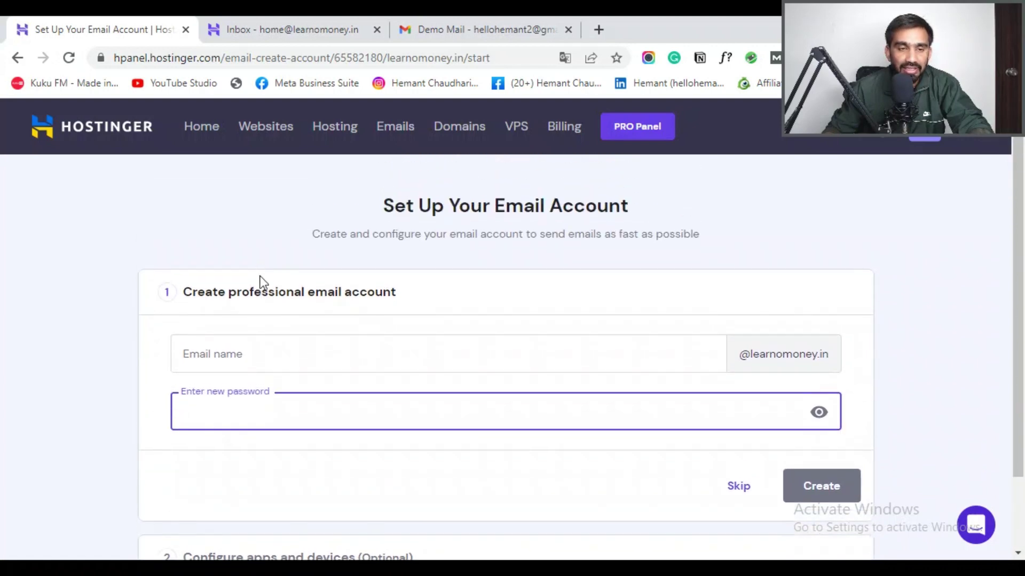
left_click(21, 59)
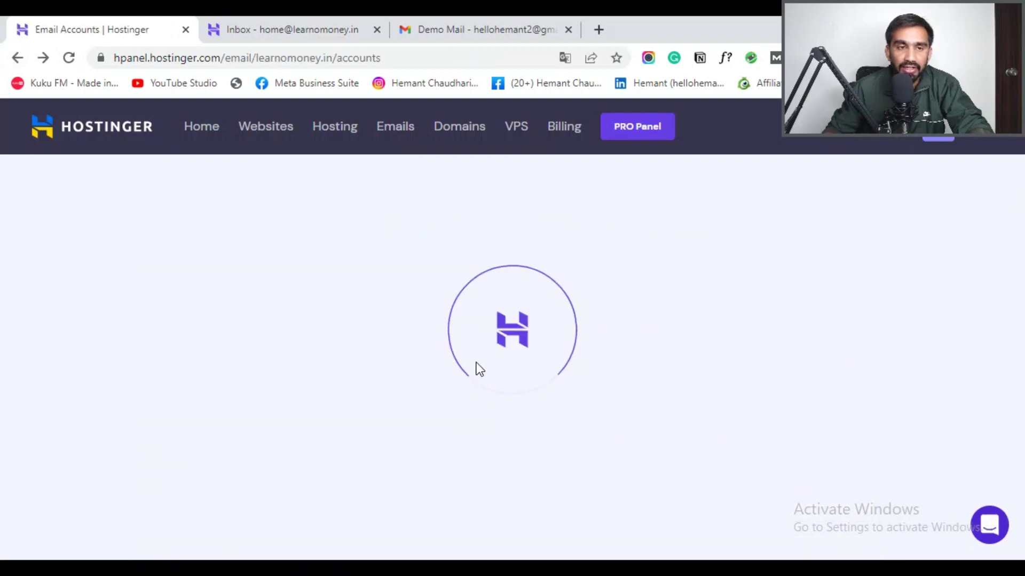
Step: Delete the home mailbox through its three-dot menu and close its webmail Inbox tab
scroll(435, 380, "down", 10)
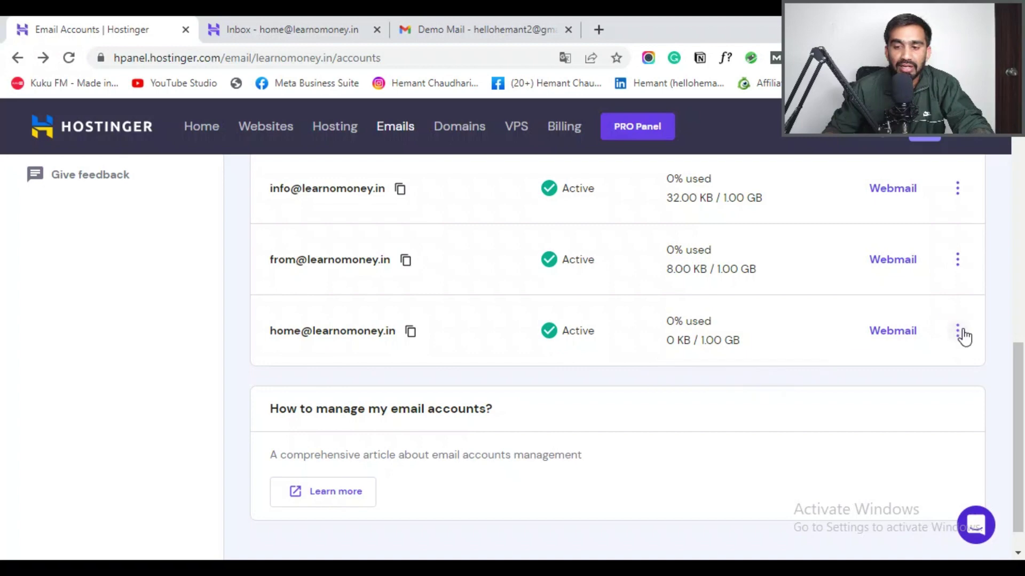
left_click(957, 332)
scroll(960, 350, "up", 3)
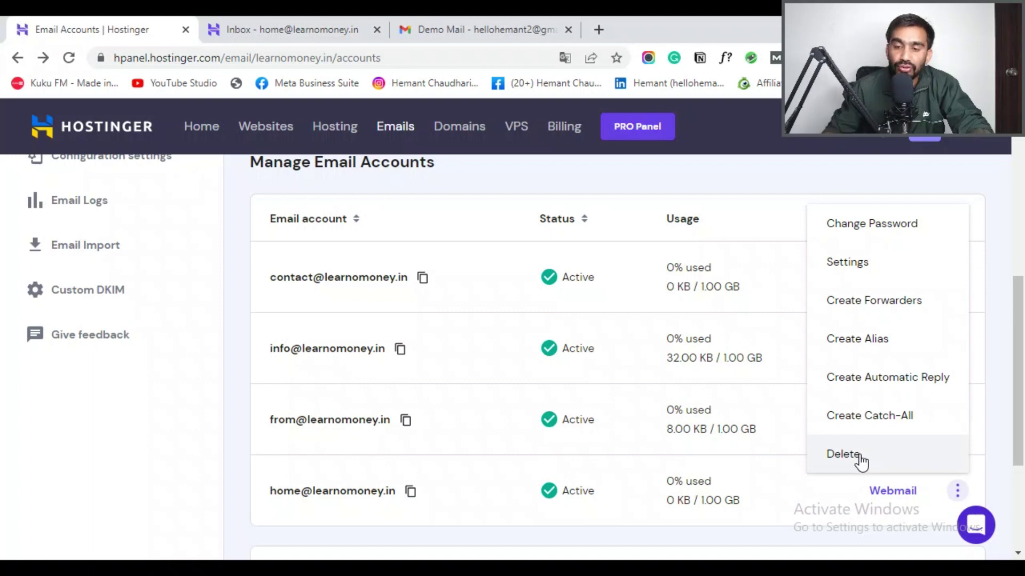
left_click(844, 454)
left_click(650, 374)
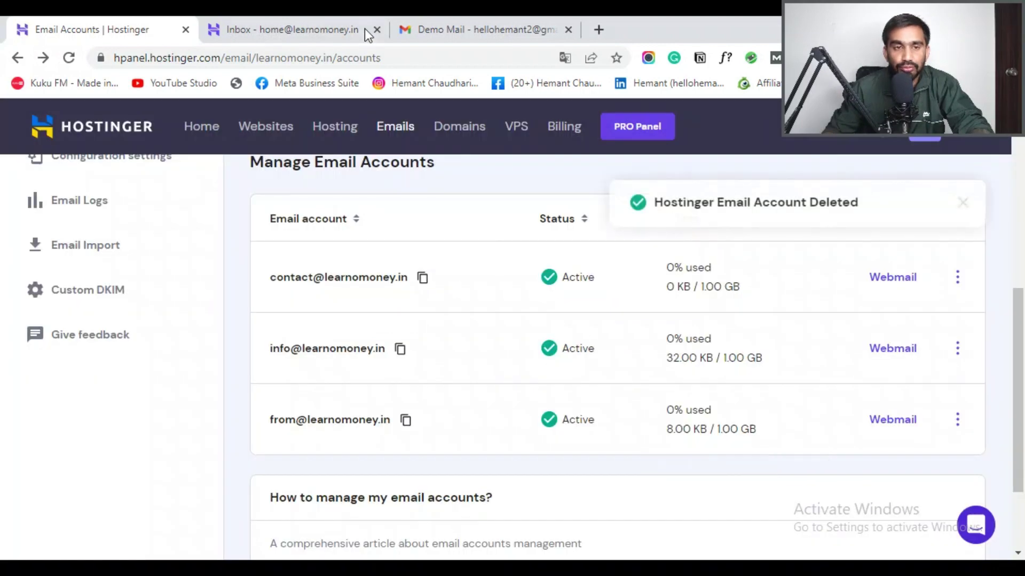
left_click(364, 29)
left_click(377, 29)
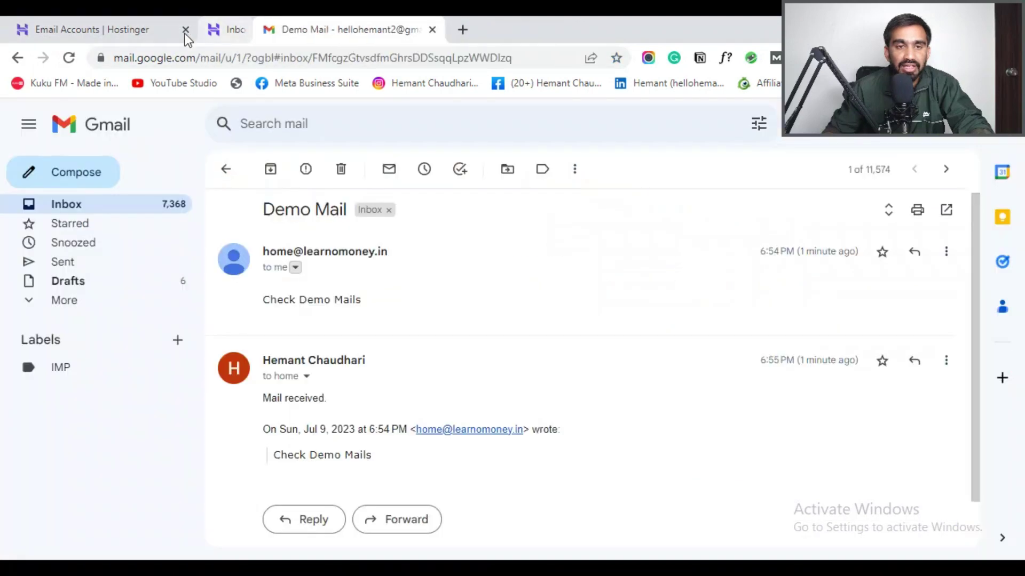
Step: Review the learnomoney.in Email Accounts list, now showing three mailboxes and 3 / 100 used
left_click(105, 30)
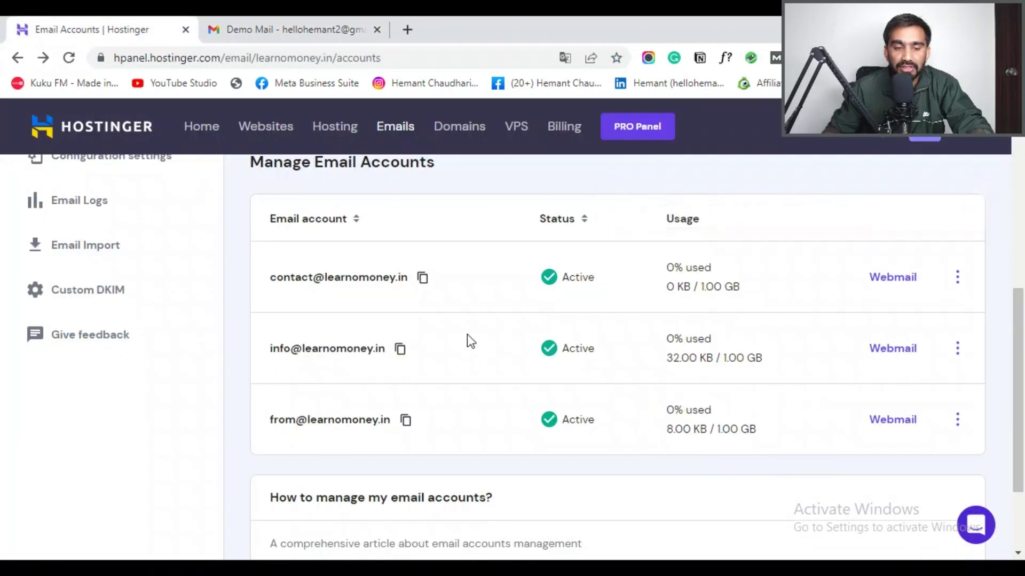
scroll(562, 387, "up", 3)
scroll(583, 373, "down", 3)
scroll(800, 435, "up", 2)
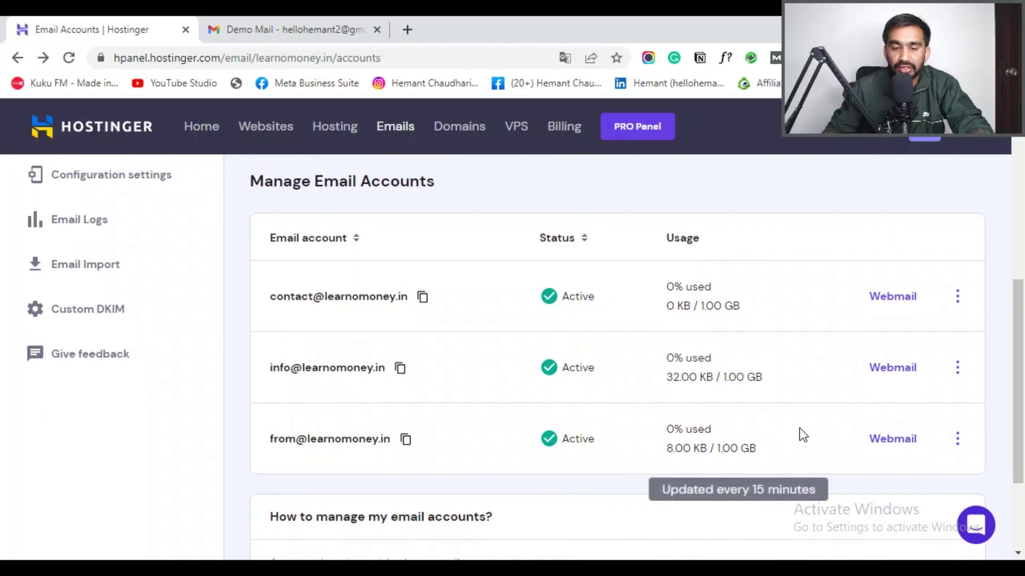
scroll(858, 403, "down", 2)
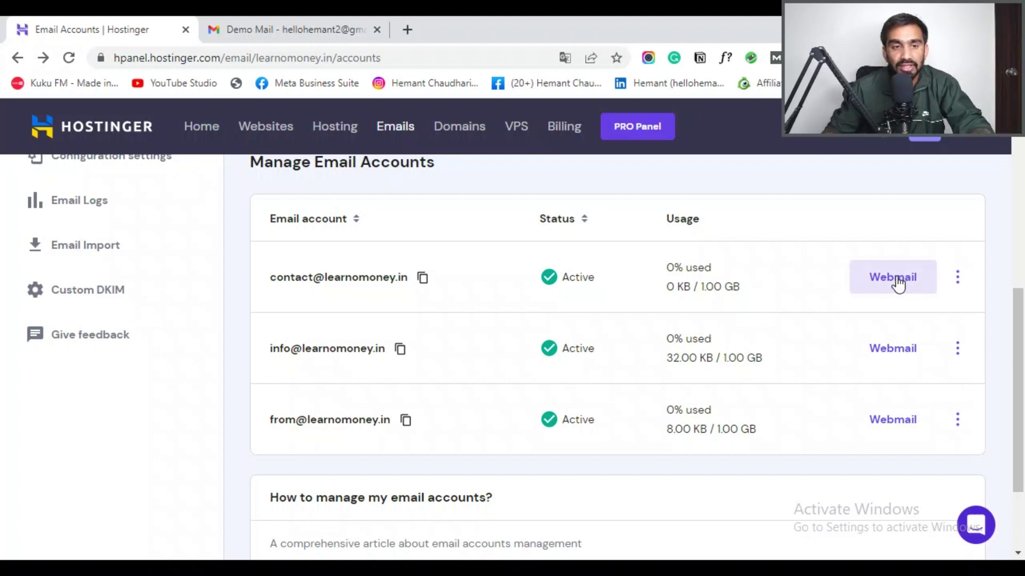
left_click(307, 31)
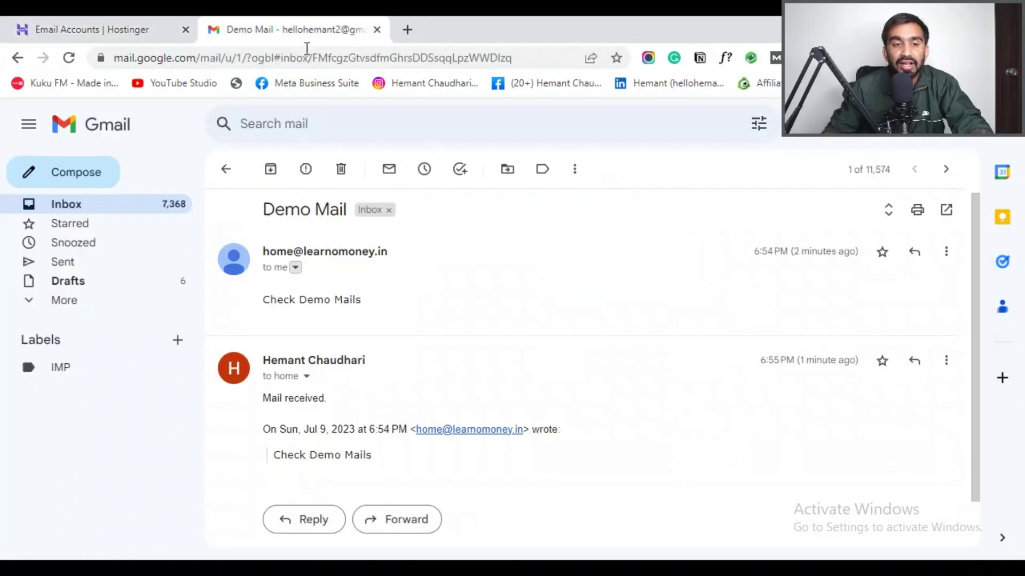
left_click(123, 29)
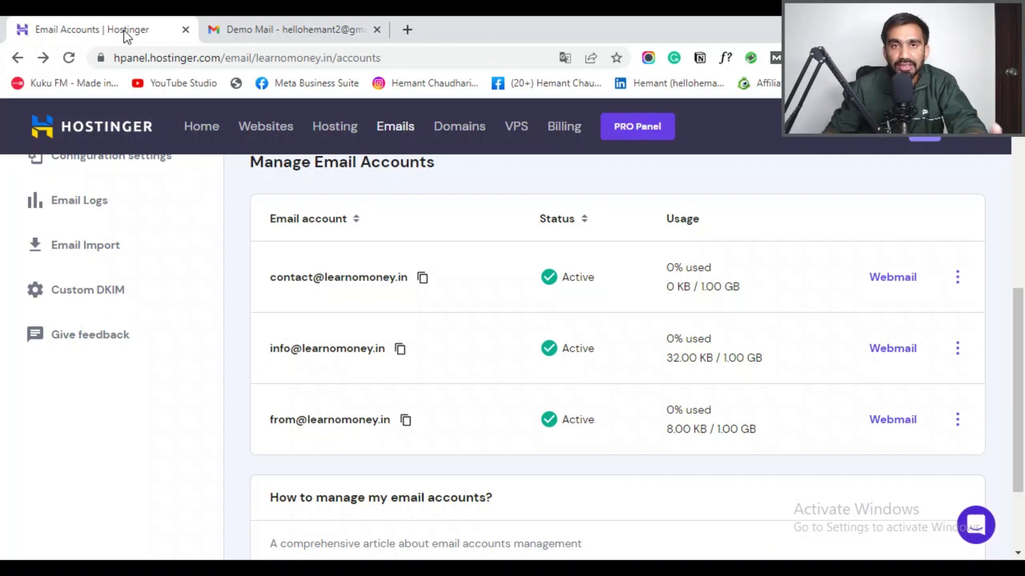
scroll(343, 265, "up", 7)
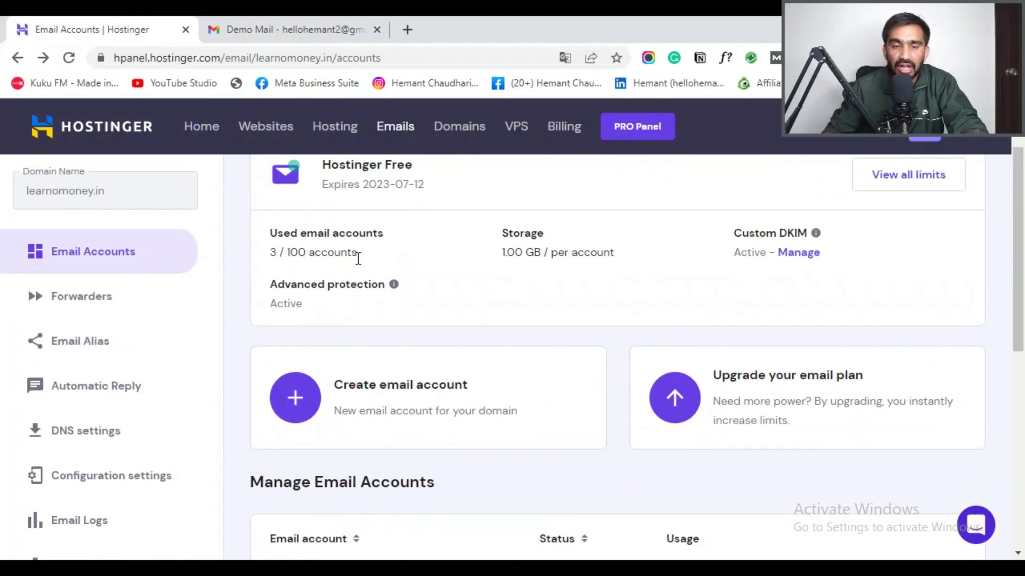